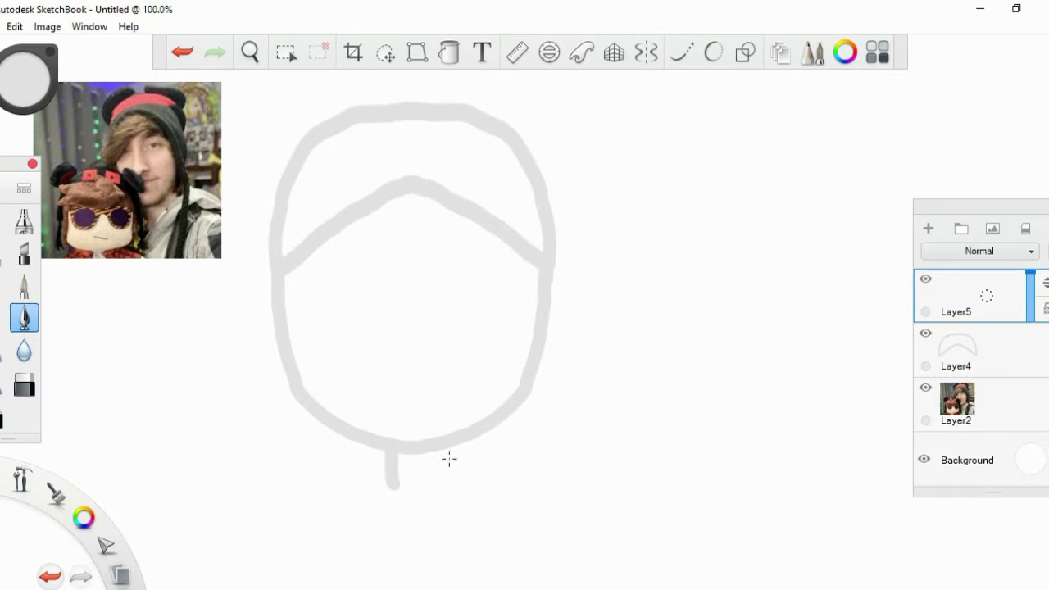
- Sketch the neck and rounded shoulders below the head in light gray, mirrored with symmetry
{"action": "left_click_drag", "start_coordinate": [392, 485], "coordinate": [328, 588]}
{"action": "left_click", "coordinate": [182, 51]}
{"action": "left_click", "coordinate": [646, 52]}
{"action": "left_click", "coordinate": [597, 87]}
{"action": "mouse_move", "coordinate": [393, 486]}
{"action": "left_mouse_down"}
{"action": "mouse_move", "coordinate": [344, 525]}
{"action": "mouse_move", "coordinate": [344, 588]}
{"action": "left_mouse_up"}
- Merge the neck and shoulder sketch into the head layer and scale the combined figure down around the canvas centre
{"action": "key", "text": "ctrl+e"}
{"action": "left_click", "coordinate": [385, 51]}
{"action": "mouse_move", "coordinate": [541, 123]}
{"action": "left_mouse_down"}
{"action": "mouse_move", "coordinate": [593, 171]}
{"action": "mouse_move", "coordinate": [752, 164]}
{"action": "left_mouse_up"}
{"action": "key", "text": "Escape"}
- Extend the torso sides downward and sketch the outer leg lines using vertical symmetry
{"action": "left_click", "coordinate": [646, 52]}
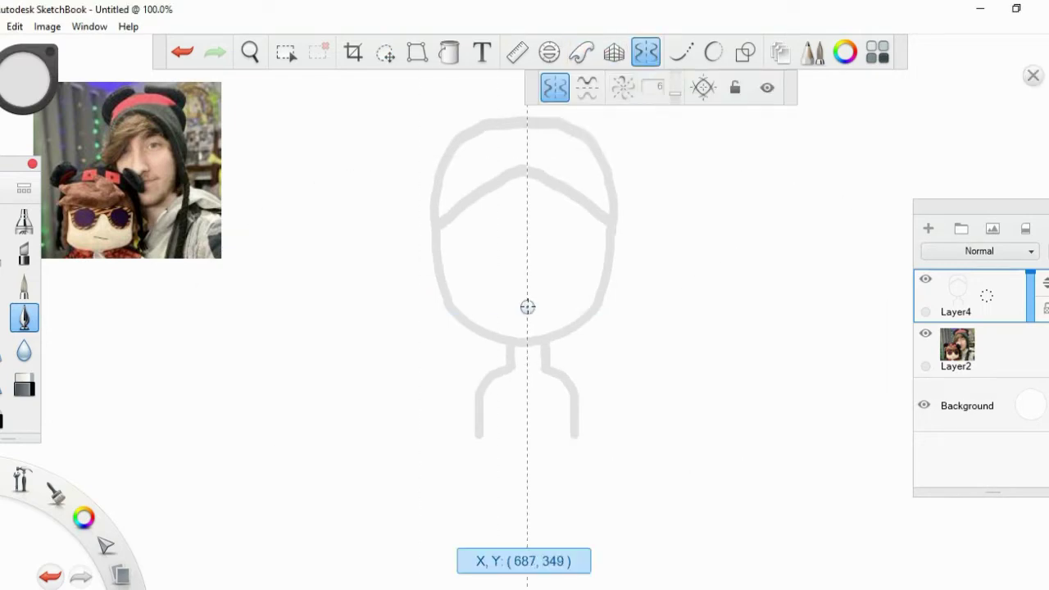
{"action": "key", "text": "ctrl+z"}
{"action": "key", "text": "ctrl+alt+b"}
{"action": "left_click", "coordinate": [586, 272]}
{"action": "key", "text": "ctrl+alt+b"}
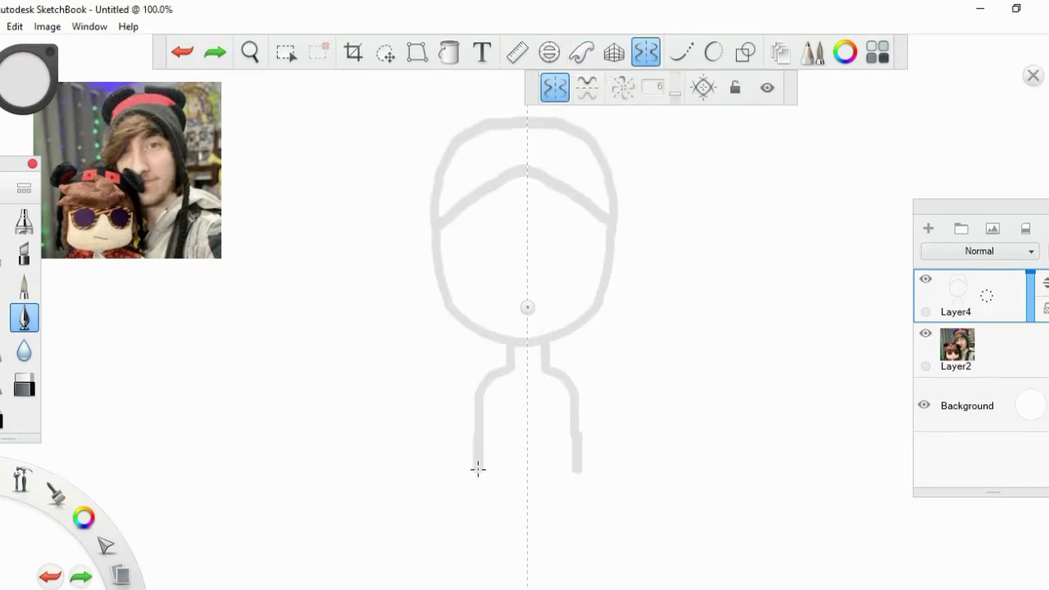
{"action": "left_click_drag", "start_coordinate": [480, 516], "coordinate": [480, 586]}
{"action": "key", "text": "ctrl+z"}
{"action": "left_click_drag", "start_coordinate": [479, 510], "coordinate": [481, 586]}
- Erase the waistline and the dividing line between the legs with the Hard Eraser
{"action": "left_click", "coordinate": [646, 52]}
{"action": "left_click", "coordinate": [386, 53]}
{"action": "mouse_move", "coordinate": [522, 497]}
{"action": "left_mouse_down"}
{"action": "mouse_move", "coordinate": [686, 426]}
{"action": "mouse_move", "coordinate": [555, 492]}
{"action": "left_mouse_up"}
{"action": "key", "text": "ctrl+z"}
{"action": "key", "text": "e"}
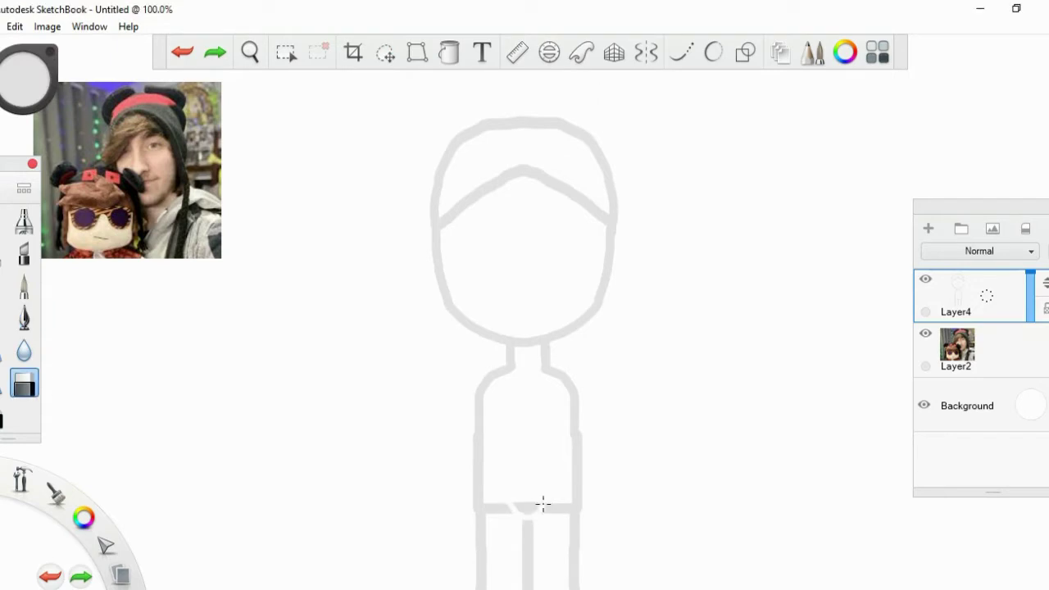
{"action": "key", "text": "b"}
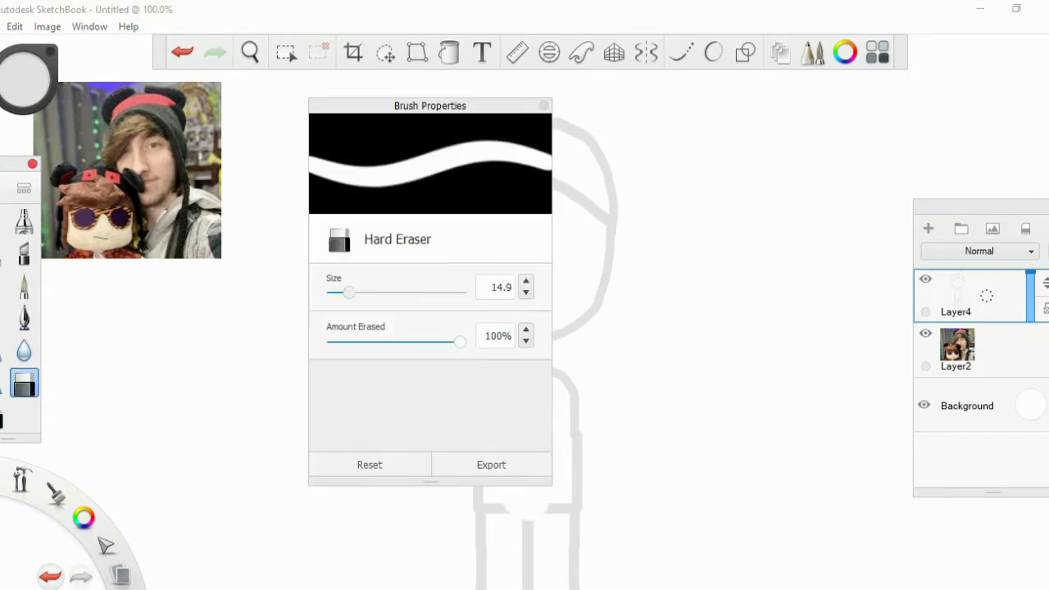
{"action": "left_click_drag", "start_coordinate": [532, 507], "coordinate": [506, 504]}
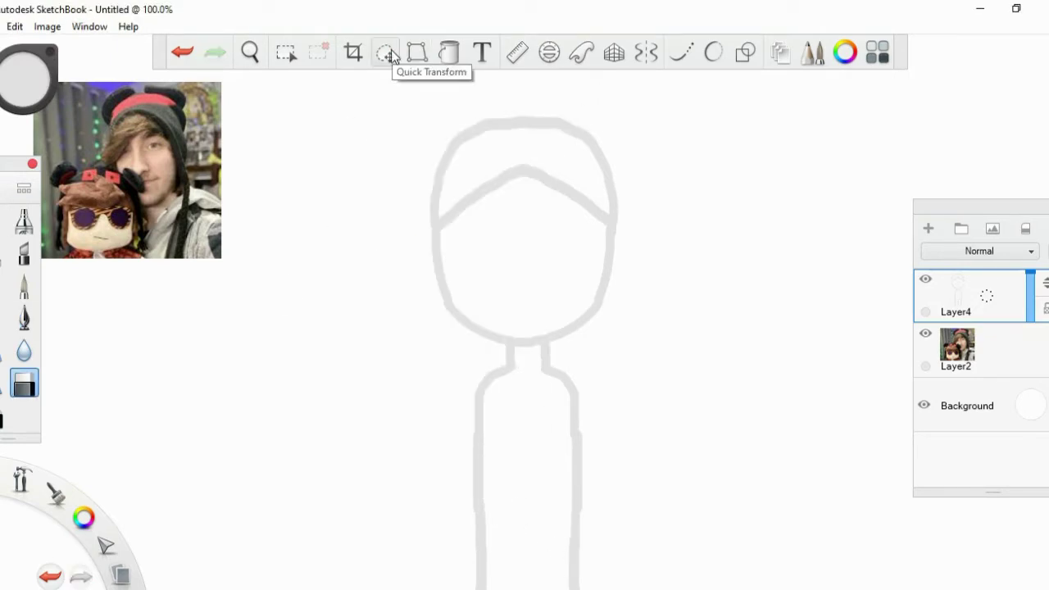
- Sketch a short sleeve and bent arm in the empty space beside the figure
{"action": "key", "text": "e"}
{"action": "left_click_drag", "start_coordinate": [274, 335], "coordinate": [347, 391]}
{"action": "left_click_drag", "start_coordinate": [276, 338], "coordinate": [400, 320]}
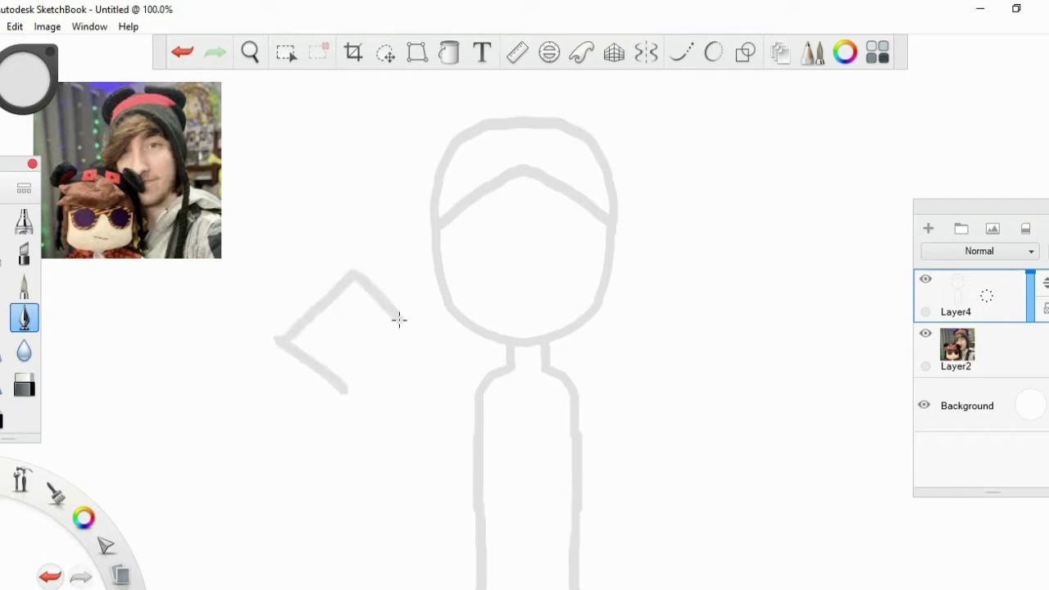
- Lasso the loose arm sketch, shrink it and place it against the figure's shoulder
{"action": "key", "text": "v"}
{"action": "left_click_drag", "start_coordinate": [358, 473], "coordinate": [511, 323]}
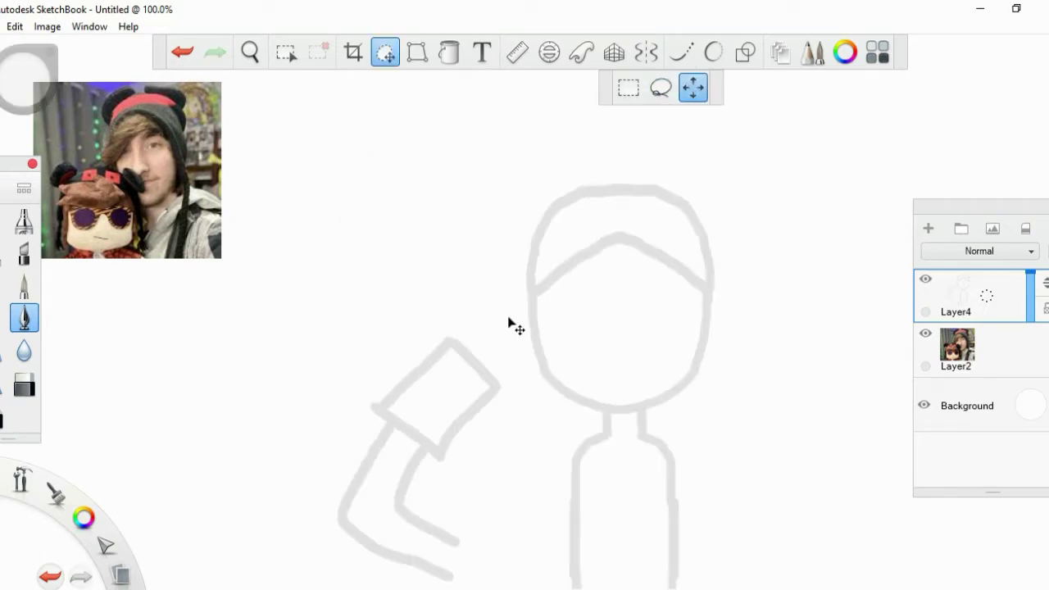
{"action": "left_click", "coordinate": [661, 88]}
{"action": "mouse_move", "coordinate": [278, 254]}
{"action": "left_mouse_down"}
{"action": "mouse_move", "coordinate": [391, 480]}
{"action": "mouse_move", "coordinate": [515, 455]}
{"action": "mouse_move", "coordinate": [567, 480]}
{"action": "left_mouse_up"}
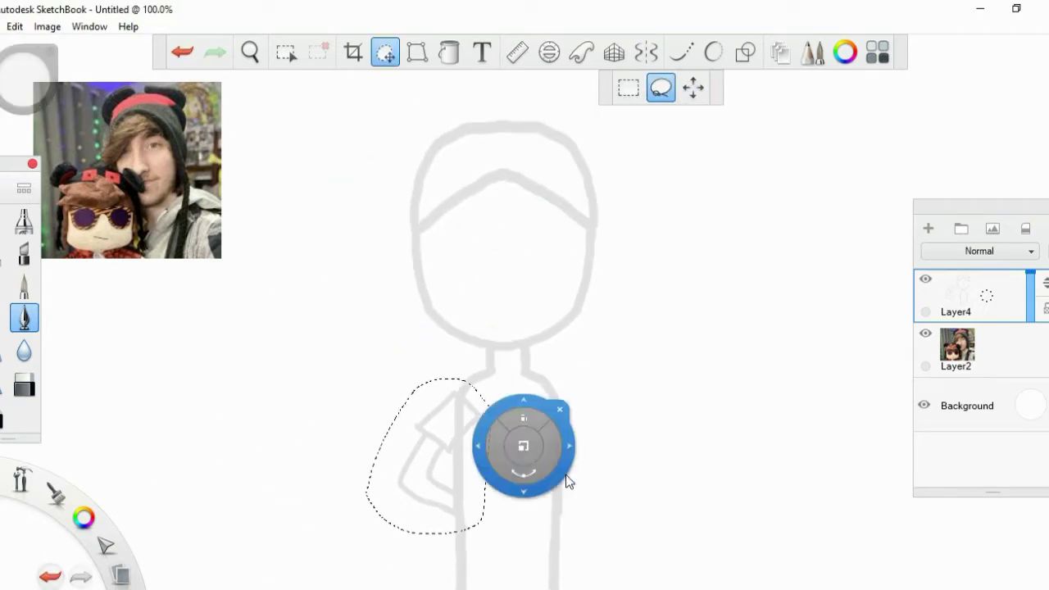
{"action": "key", "text": "Escape"}
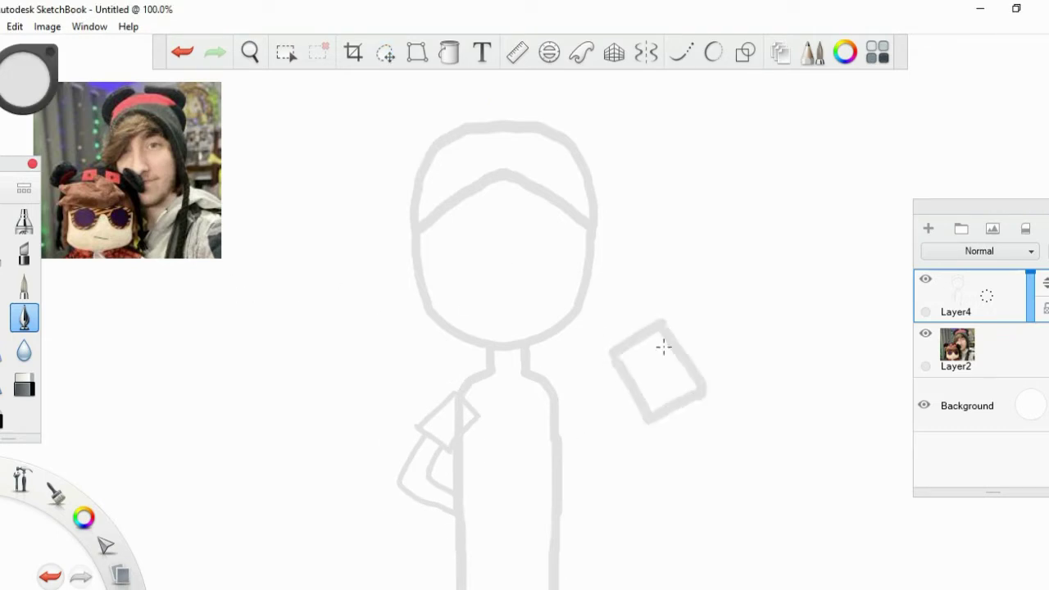
- Shrink and attach the second arm to the opposite shoulder, and clear the sleeve lines overlapping the torso
{"action": "key", "text": "v"}
{"action": "left_click_drag", "start_coordinate": [663, 292], "coordinate": [789, 375]}
{"action": "mouse_move", "coordinate": [754, 427]}
{"action": "left_mouse_down"}
{"action": "mouse_move", "coordinate": [792, 455]}
{"action": "mouse_move", "coordinate": [639, 443]}
{"action": "mouse_move", "coordinate": [691, 452]}
{"action": "left_mouse_up"}
{"action": "key", "text": "Escape"}
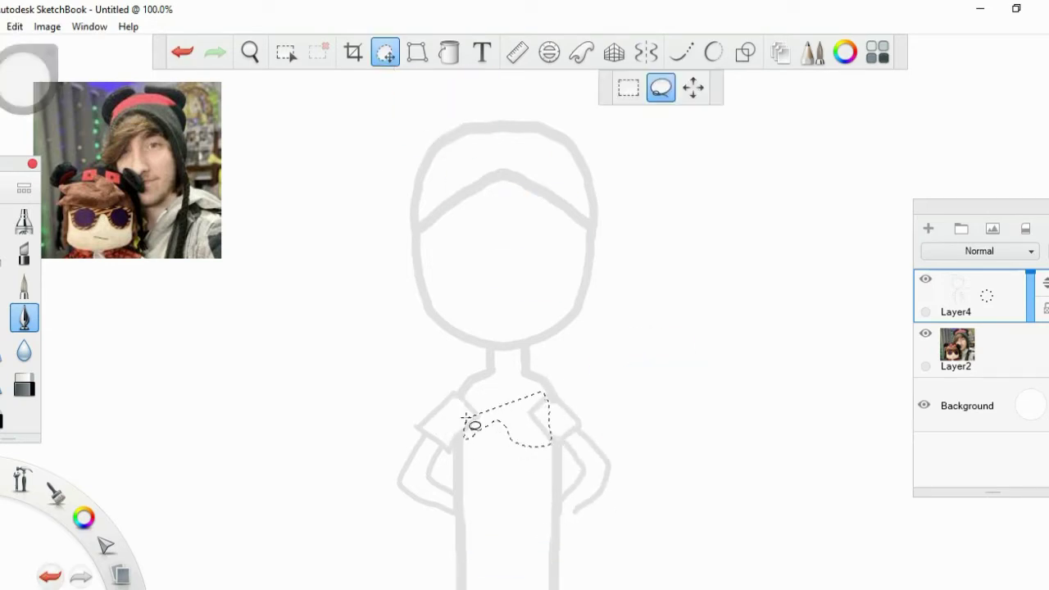
{"action": "key", "text": "b"}
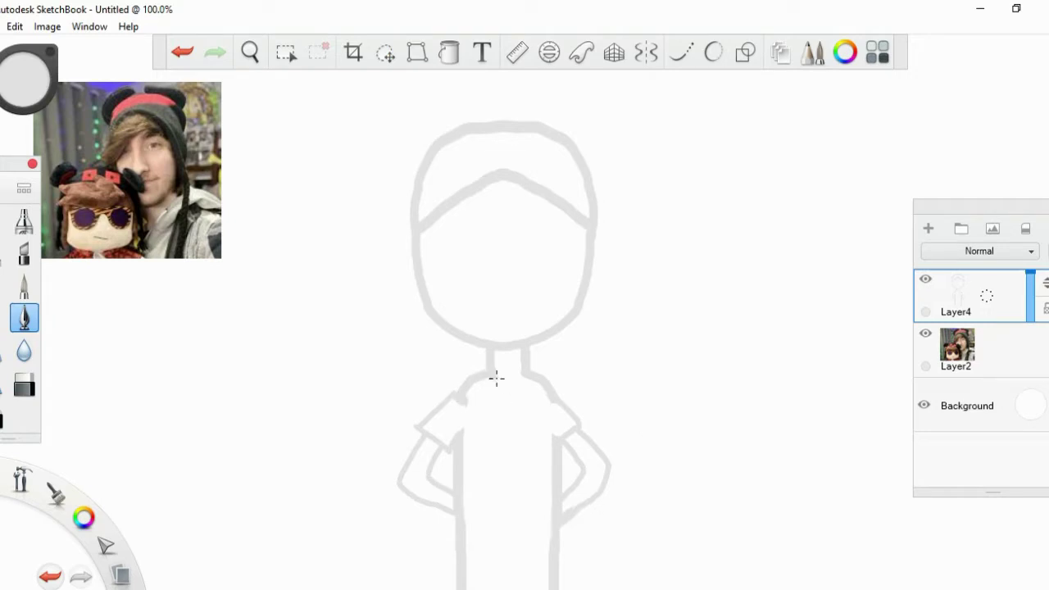
- Enlarge and reposition the whole figure sketch with Quick Transform
{"action": "left_click", "coordinate": [386, 52]}
{"action": "mouse_move", "coordinate": [538, 169]}
{"action": "left_mouse_down"}
{"action": "mouse_move", "coordinate": [698, 244]}
{"action": "mouse_move", "coordinate": [446, 93]}
{"action": "left_mouse_up"}
{"action": "key", "text": "Return"}
{"action": "left_click", "coordinate": [928, 229]}
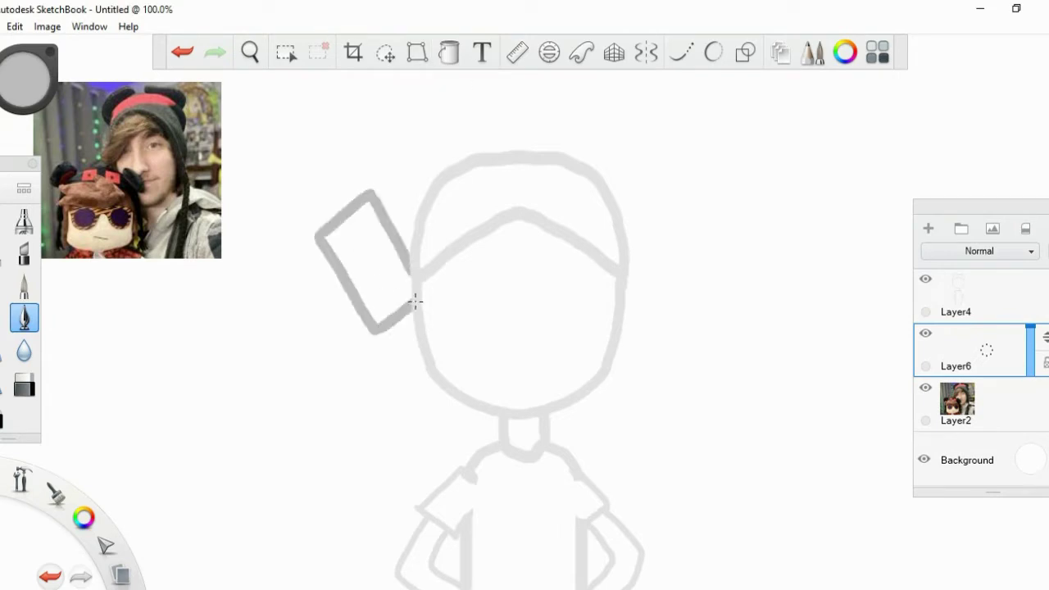
{"action": "mouse_move", "coordinate": [374, 329]}
{"action": "left_mouse_down"}
{"action": "mouse_move", "coordinate": [441, 421]}
{"action": "mouse_move", "coordinate": [447, 483]}
{"action": "left_mouse_up"}
{"action": "key", "text": "ctrl+z"}
{"action": "key", "text": "ctrl+z"}
{"action": "key", "text": "ctrl+z"}
{"action": "key", "text": "ctrl+z"}
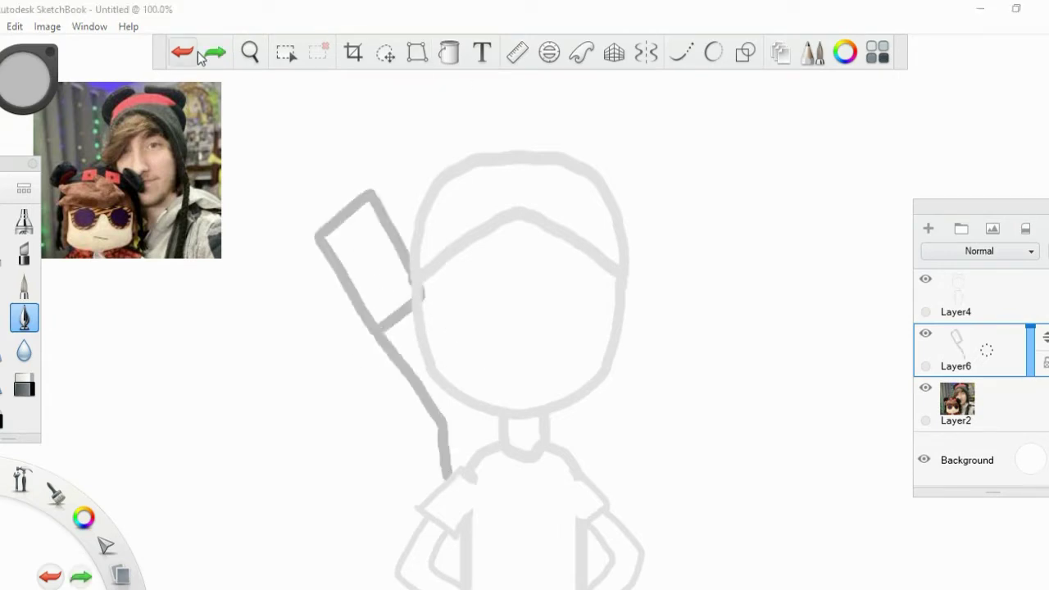
{"action": "left_click_drag", "start_coordinate": [246, 274], "coordinate": [291, 150]}
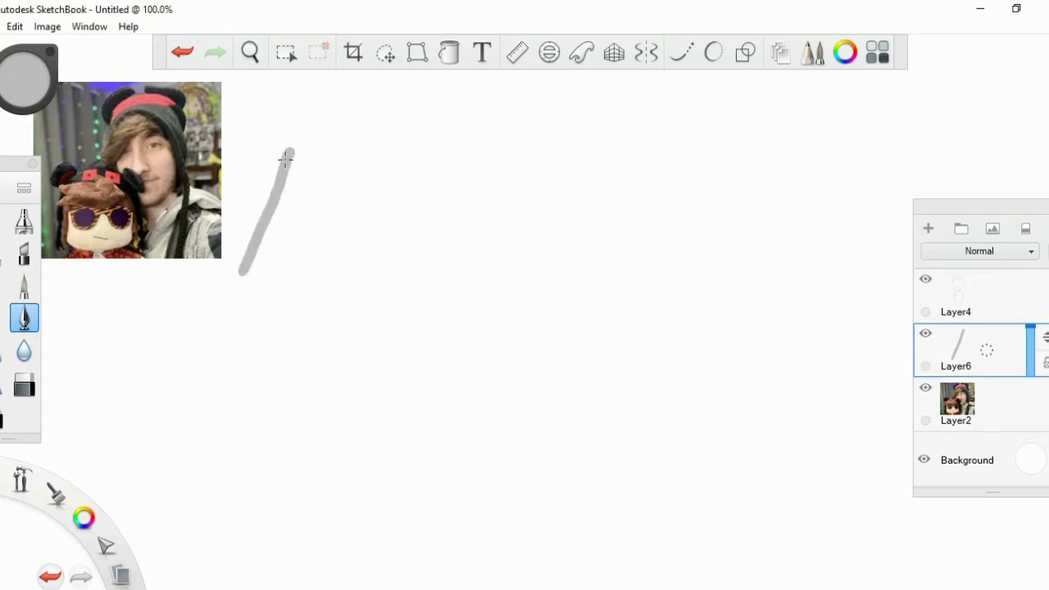
{"action": "key", "text": "ctrl+z"}
{"action": "left_click", "coordinate": [1012, 342]}
{"action": "left_click", "coordinate": [967, 342]}
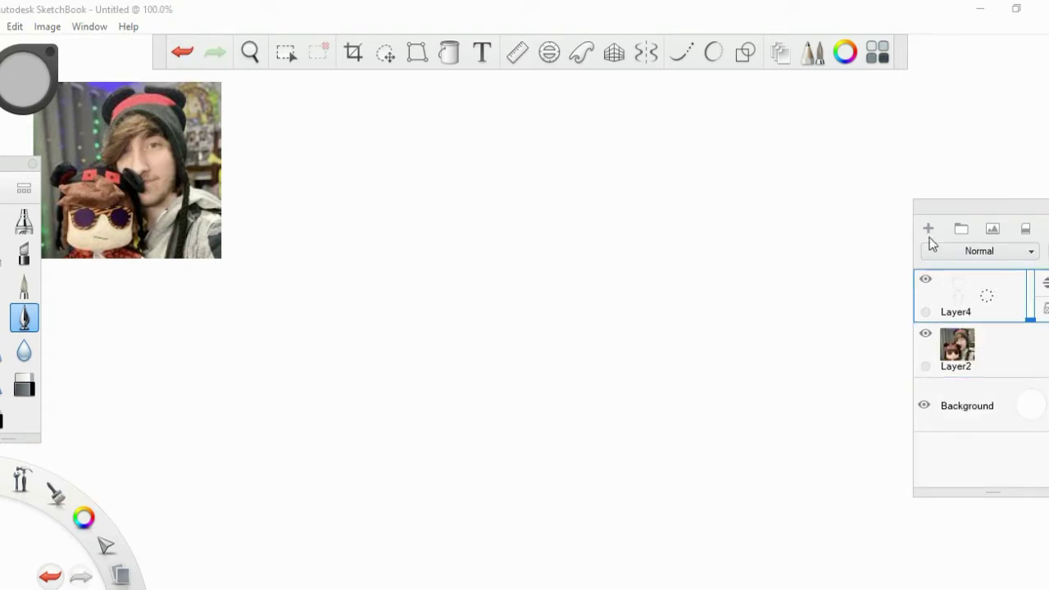
- Sketch an upright sword with a pointed blade on a new layer in medium gray, using vertical symmetry
{"action": "left_click", "coordinate": [928, 230]}
{"action": "key", "text": "x"}
{"action": "mouse_move", "coordinate": [452, 217]}
{"action": "left_mouse_down"}
{"action": "mouse_move", "coordinate": [526, 131]}
{"action": "mouse_move", "coordinate": [456, 215]}
{"action": "mouse_move", "coordinate": [450, 538]}
{"action": "left_mouse_up"}
{"action": "left_click_drag", "start_coordinate": [528, 538], "coordinate": [449, 538]}
{"action": "left_click", "coordinate": [646, 52]}
- Scale the sword sketch down and move it toward the canvas centre
{"action": "left_click", "coordinate": [386, 52]}
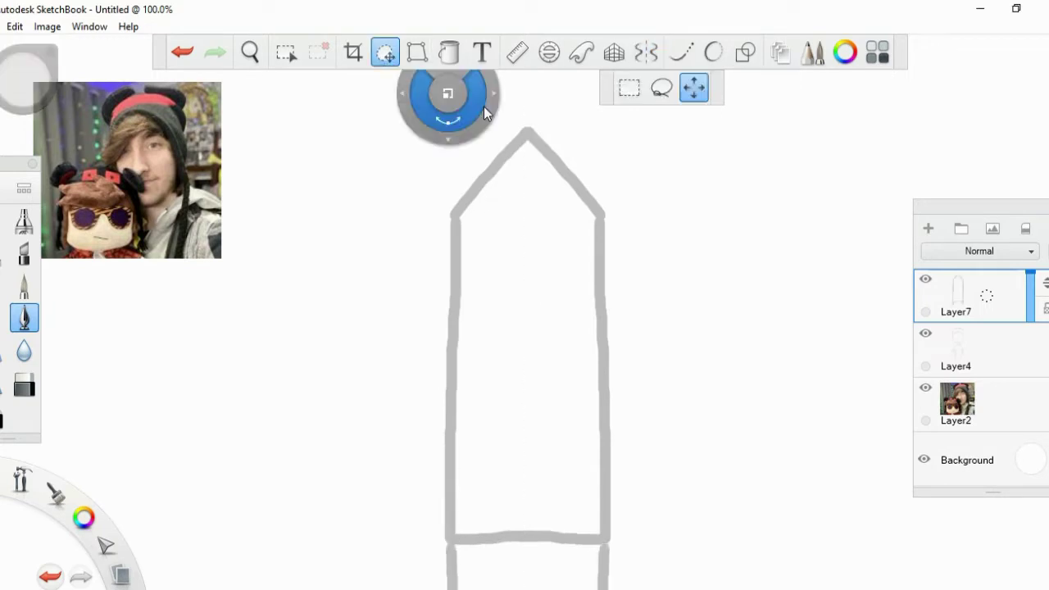
{"action": "left_click_drag", "start_coordinate": [619, 123], "coordinate": [404, 67]}
{"action": "left_click", "coordinate": [721, 180]}
{"action": "left_click", "coordinate": [694, 88]}
{"action": "left_click_drag", "start_coordinate": [691, 180], "coordinate": [656, 181]}
- Draw the sword's crossguard and handle and thicken the blade outline with symmetry on
{"action": "left_click", "coordinate": [646, 53]}
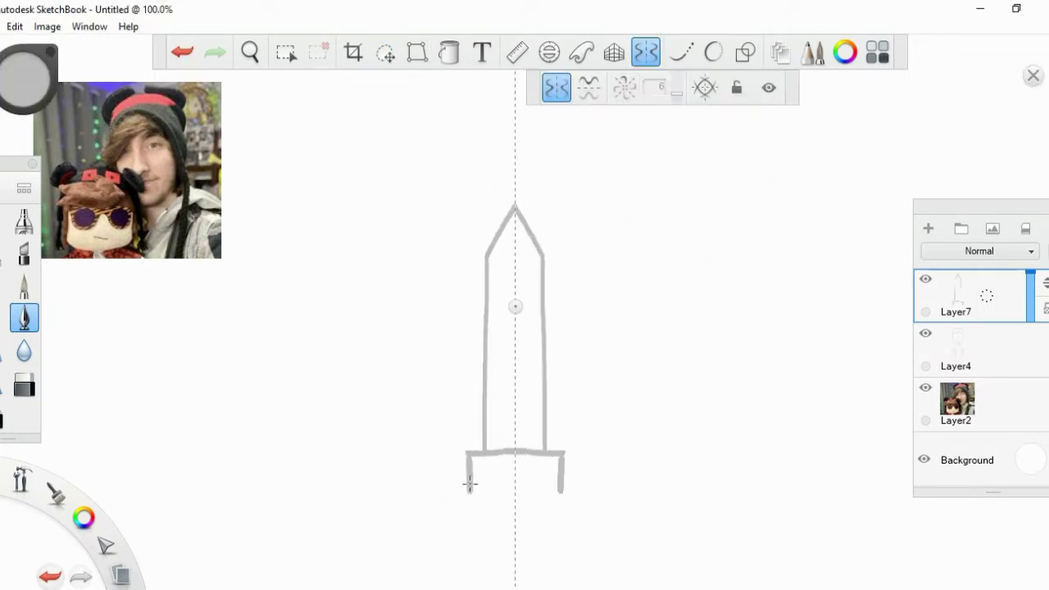
{"action": "left_click_drag", "start_coordinate": [468, 485], "coordinate": [472, 525]}
{"action": "mouse_move", "coordinate": [484, 452]}
{"action": "left_mouse_down"}
{"action": "mouse_move", "coordinate": [480, 340]}
{"action": "mouse_move", "coordinate": [482, 438]}
{"action": "left_mouse_up"}
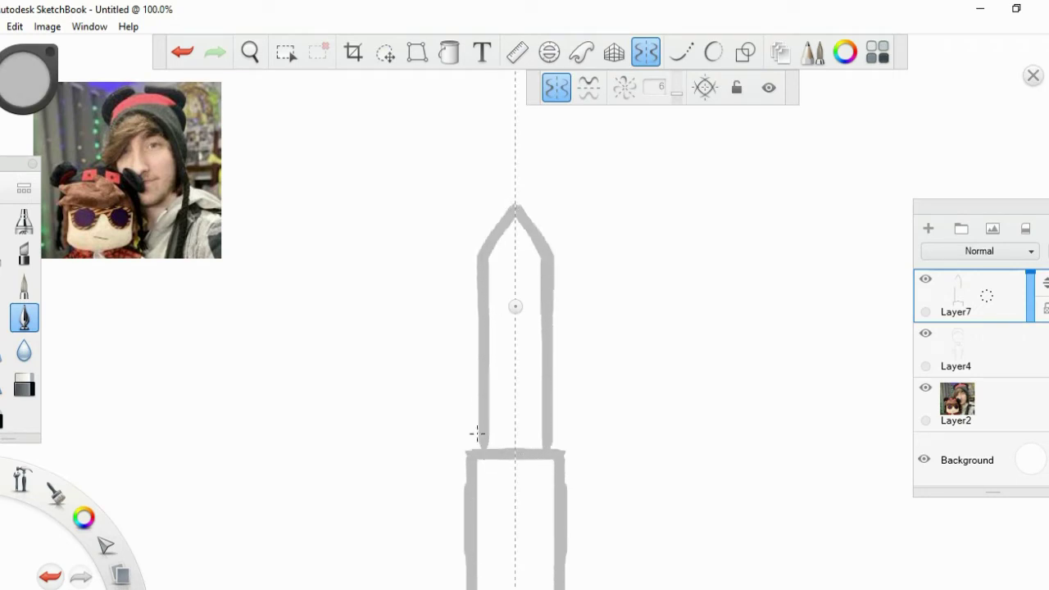
- Restore the figure layer's opacity, then shrink and rotate the sword so it lies diagonally across the figure's back
{"action": "left_click", "coordinate": [976, 353]}
{"action": "left_click_drag", "start_coordinate": [1031, 345], "coordinate": [1034, 328]}
{"action": "left_click", "coordinate": [975, 295]}
{"action": "left_click", "coordinate": [385, 53]}
{"action": "left_click_drag", "start_coordinate": [625, 172], "coordinate": [492, 213]}
{"action": "left_click_drag", "start_coordinate": [1044, 380], "coordinate": [543, 296]}
{"action": "left_click_drag", "start_coordinate": [543, 297], "coordinate": [515, 234]}
{"action": "left_click_drag", "start_coordinate": [466, 161], "coordinate": [435, 123]}
- Merge the sword and figure sketches into one layer and lower its opacity to about 36%
{"action": "left_click", "coordinate": [956, 295]}
{"action": "key", "text": "ctrl+e"}
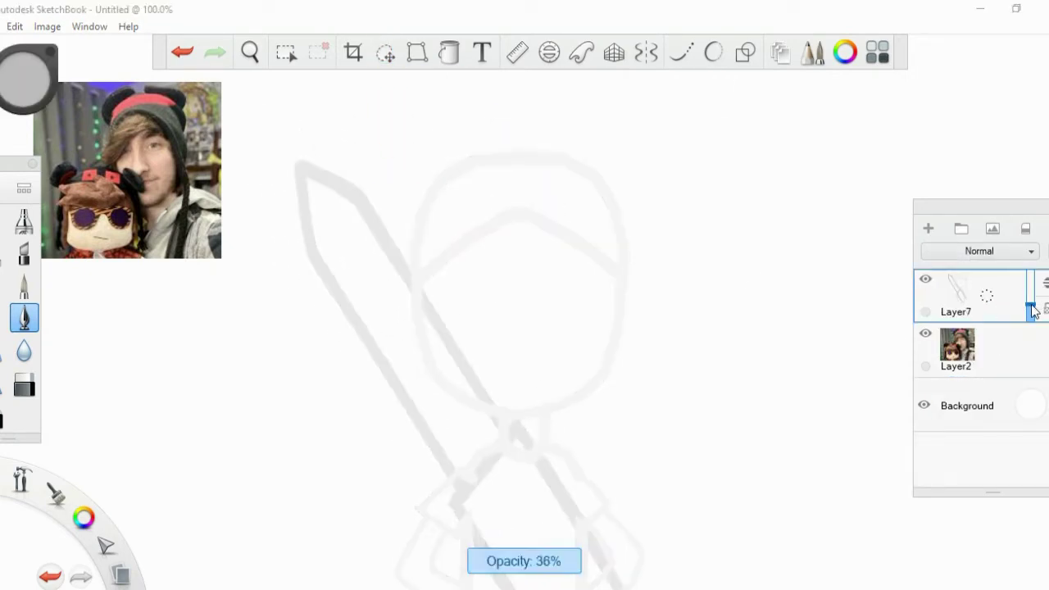
- Outline the beanie over the head sketch in dark gray on a new layer
{"action": "left_click", "coordinate": [929, 228]}
{"action": "left_click", "coordinate": [25, 66]}
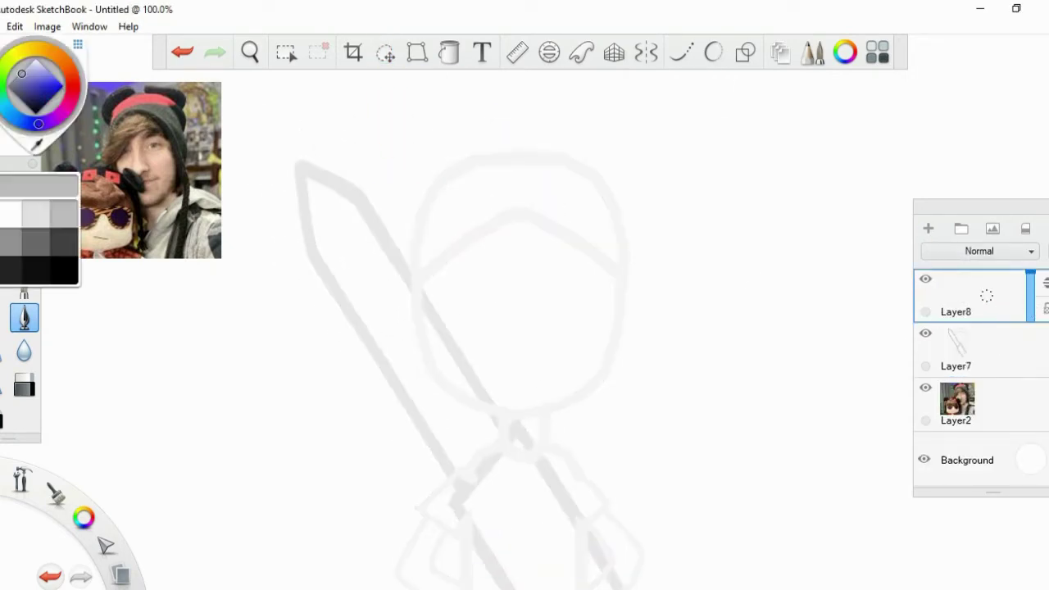
{"action": "left_click", "coordinate": [508, 129]}
{"action": "mouse_move", "coordinate": [428, 264]}
{"action": "left_mouse_down"}
{"action": "mouse_move", "coordinate": [515, 218]}
{"action": "mouse_move", "coordinate": [618, 269]}
{"action": "left_mouse_up"}
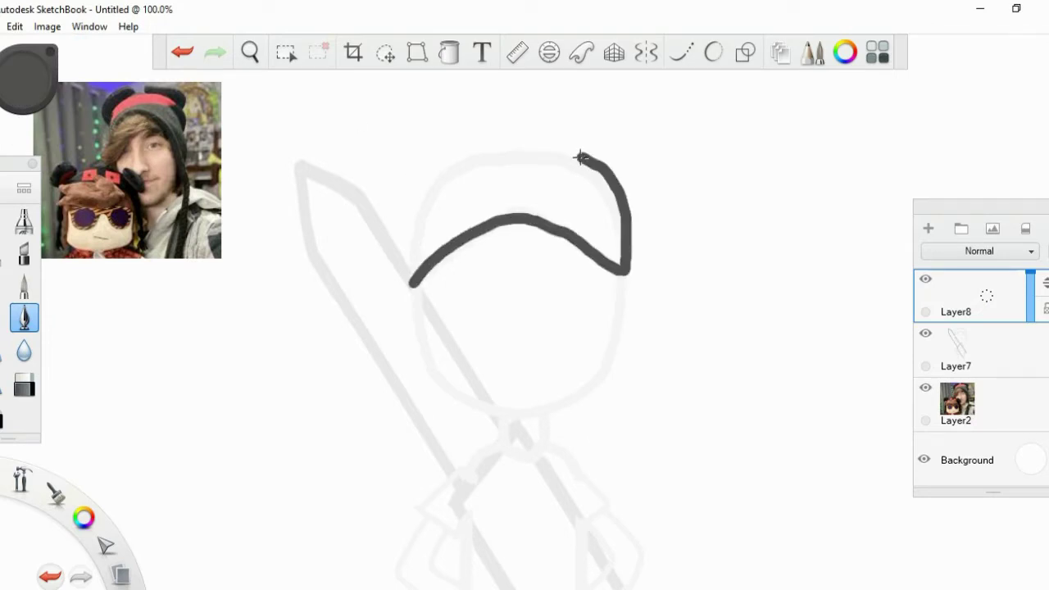
{"action": "left_click", "coordinate": [450, 53]}
{"action": "left_click", "coordinate": [29, 78]}
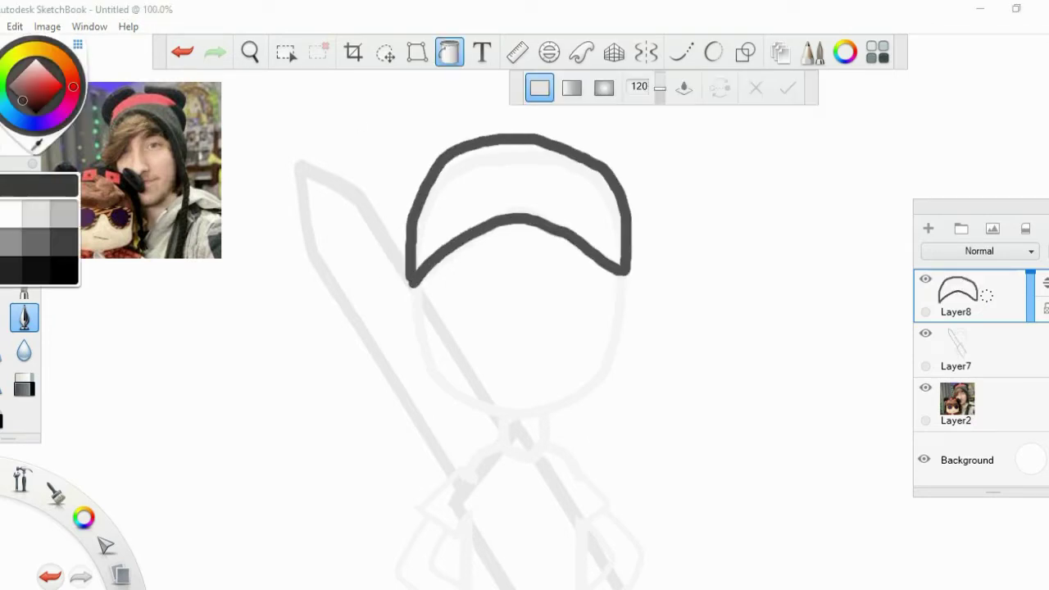
{"action": "left_click", "coordinate": [487, 192]}
{"action": "left_click", "coordinate": [442, 150]}
{"action": "left_click", "coordinate": [182, 52]}
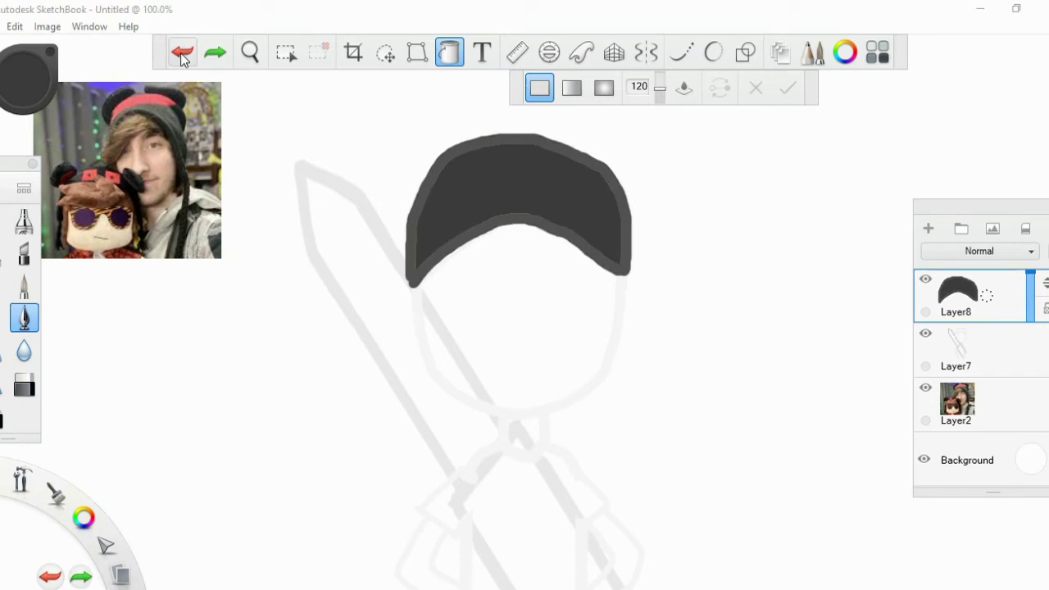
{"action": "left_click", "coordinate": [182, 52]}
- Fill the beanie with medium gray and redraw a thicker dark gray outline around it
{"action": "left_click", "coordinate": [29, 78]}
{"action": "left_click", "coordinate": [475, 216]}
{"action": "left_click", "coordinate": [28, 78]}
{"action": "left_click_drag", "start_coordinate": [410, 287], "coordinate": [404, 264]}
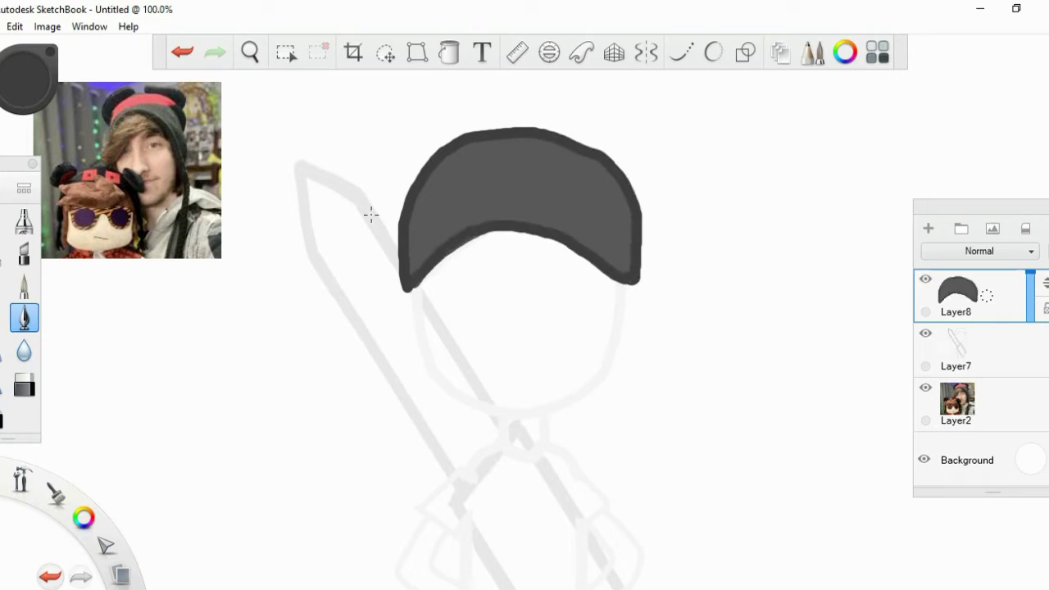
- Draw two round mirrored mouse ears on top of the beanie on a new layer and adjust their placement
{"action": "key", "text": "ctrl+shift+n"}
{"action": "key", "text": "ctrl+z"}
{"action": "left_click", "coordinate": [646, 53]}
{"action": "mouse_move", "coordinate": [410, 190]}
{"action": "left_mouse_down"}
{"action": "mouse_move", "coordinate": [363, 160]}
{"action": "mouse_move", "coordinate": [496, 127]}
{"action": "mouse_move", "coordinate": [514, 144]}
{"action": "left_mouse_up"}
{"action": "left_click", "coordinate": [386, 52]}
{"action": "left_click_drag", "start_coordinate": [676, 135], "coordinate": [632, 117]}
{"action": "key", "text": "Return"}
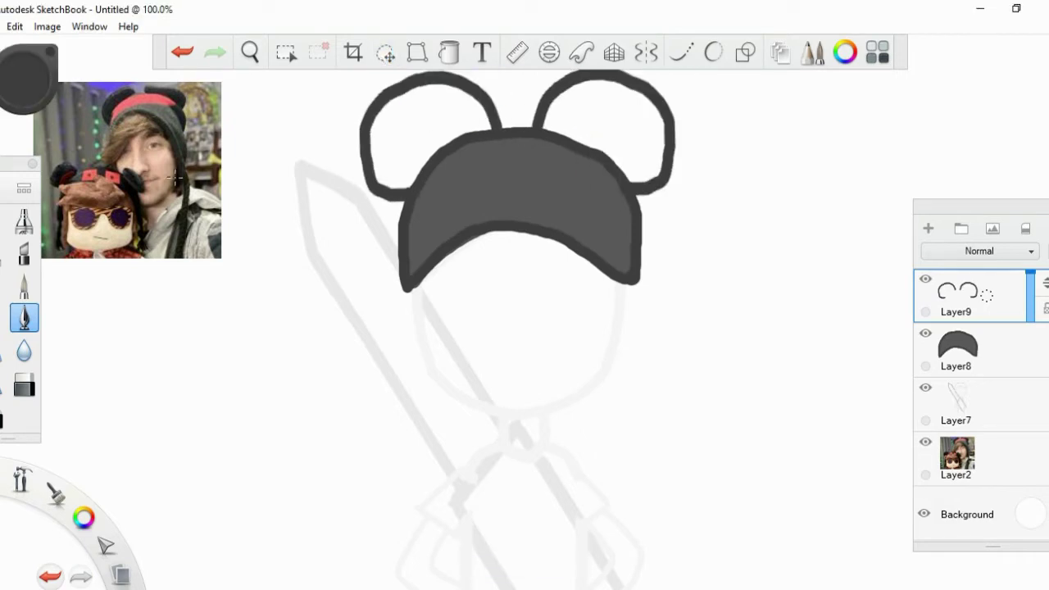
- Fill both ears with the beanie's medium gray and merge them into the beanie layer
{"action": "left_click", "coordinate": [449, 52]}
{"action": "left_click", "coordinate": [445, 104]}
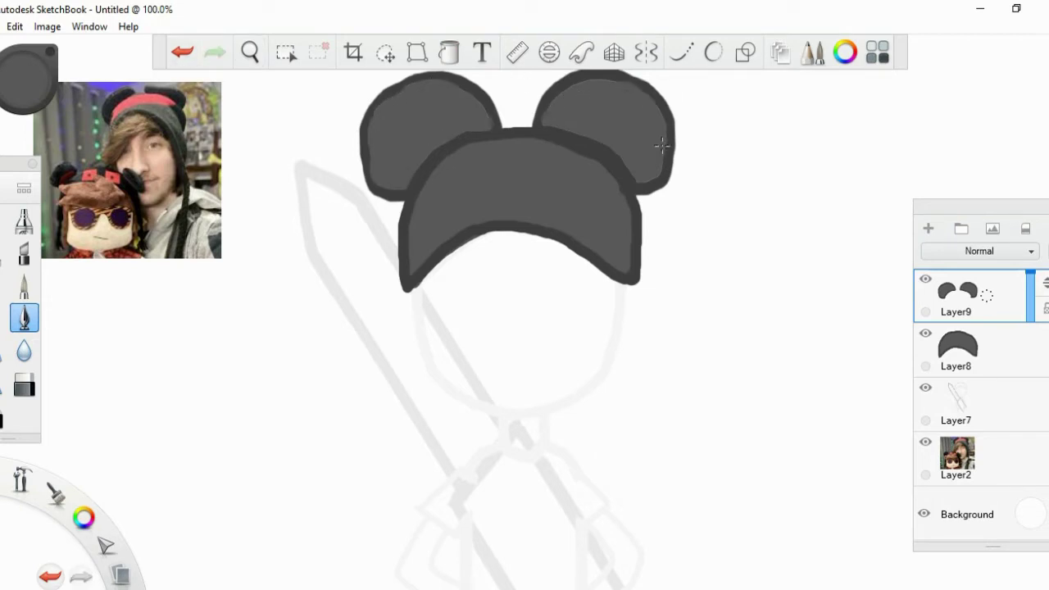
{"action": "left_click_drag", "start_coordinate": [566, 92], "coordinate": [570, 123]}
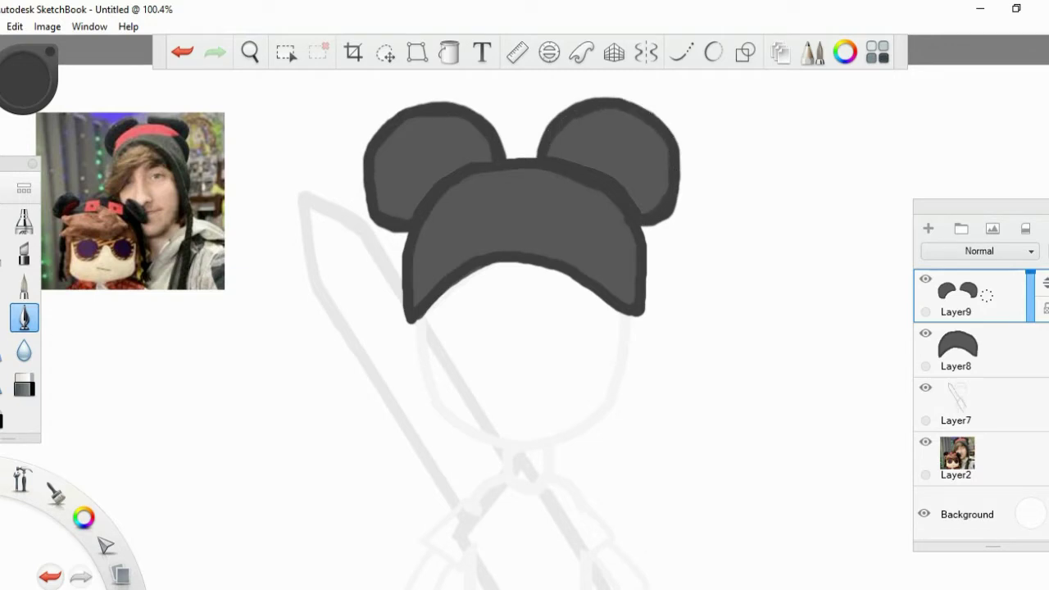
{"action": "left_click_drag", "start_coordinate": [975, 295], "coordinate": [991, 332]}
- Outline the face on a new layer beneath the beanie, using a skin tone sampled from the doll in the photo
{"action": "left_click", "coordinate": [928, 229]}
{"action": "left_click", "coordinate": [27, 78]}
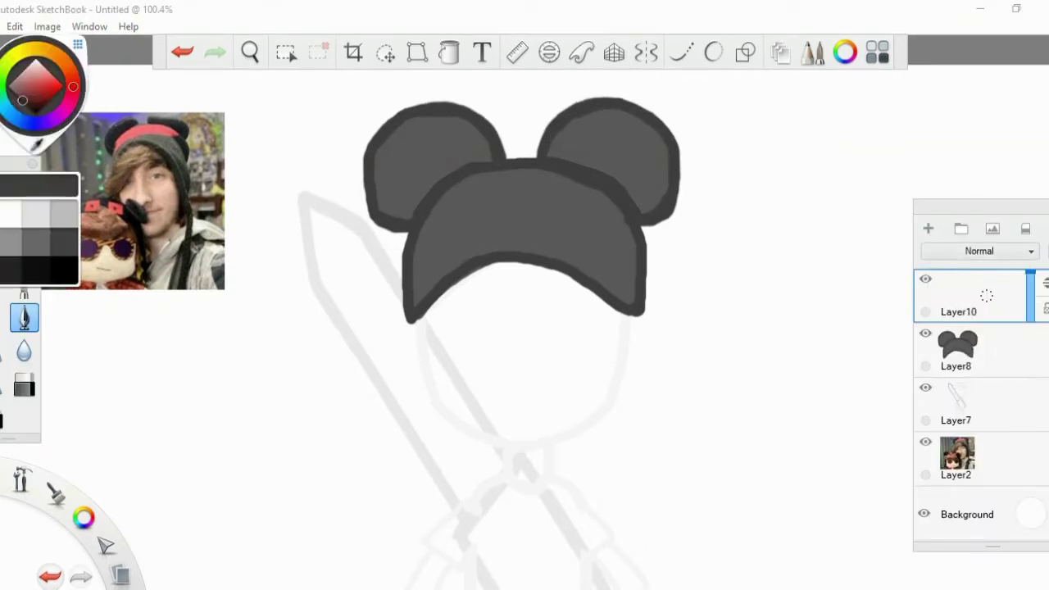
{"action": "left_click", "coordinate": [98, 238], "text": "alt"}
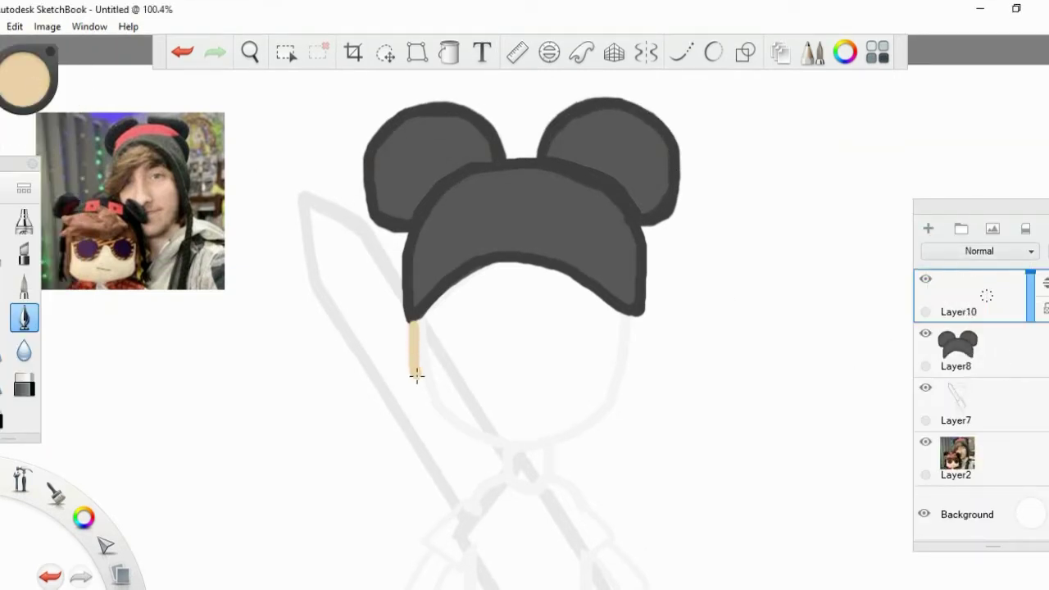
{"action": "mouse_move", "coordinate": [998, 315]}
{"action": "left_mouse_down"}
{"action": "mouse_move", "coordinate": [992, 459]}
{"action": "mouse_move", "coordinate": [1030, 343]}
{"action": "left_mouse_up"}
{"action": "double_click", "coordinate": [34, 84]}
{"action": "left_click", "coordinate": [738, 366]}
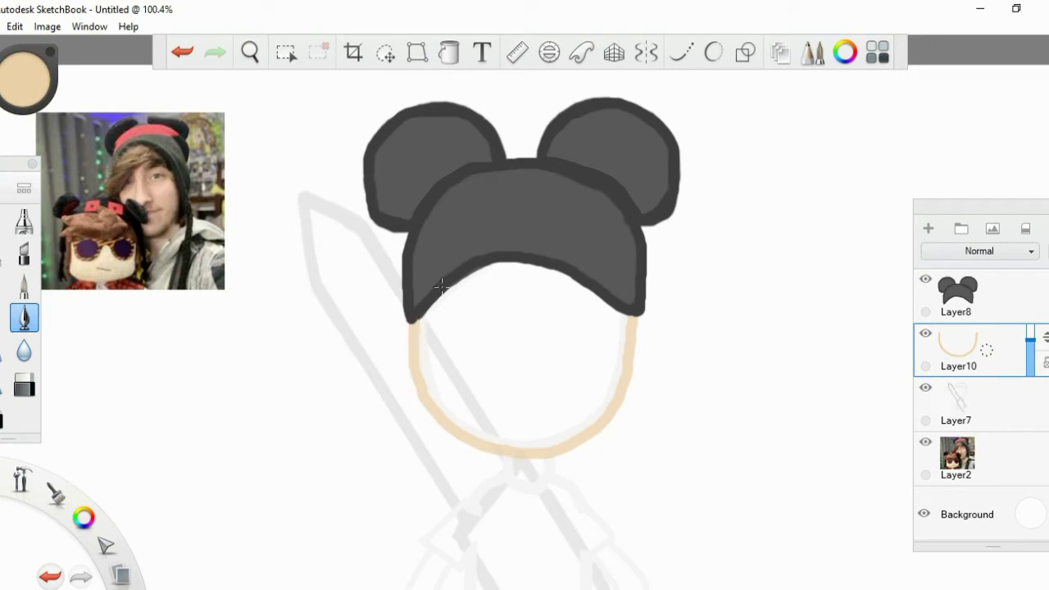
- Fill the face with the same skin tone as its outline
{"action": "left_click", "coordinate": [449, 53]}
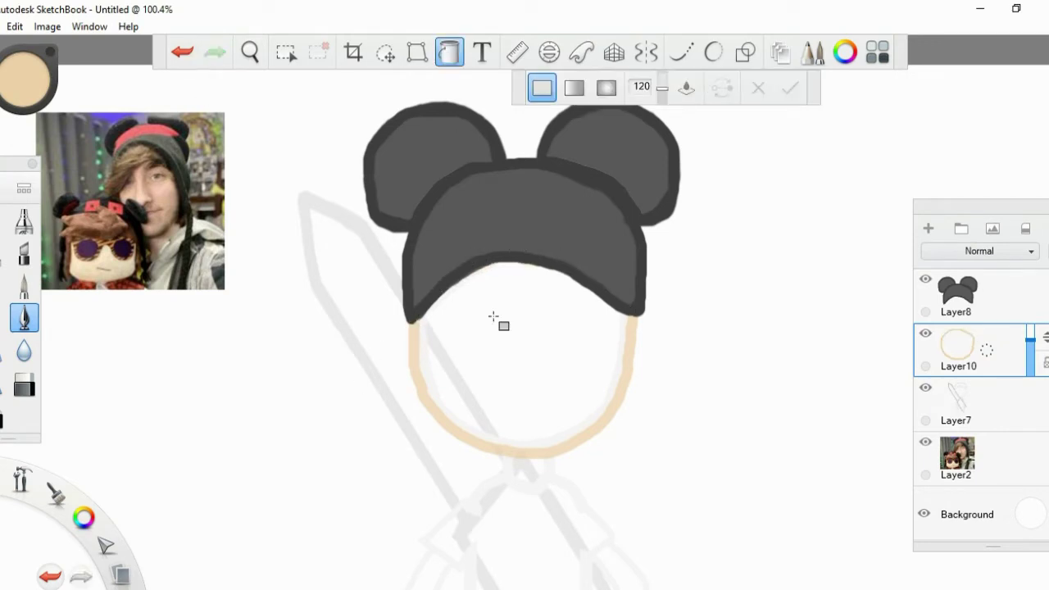
{"action": "left_click", "coordinate": [505, 330]}
{"action": "left_click", "coordinate": [1004, 410]}
{"action": "left_click", "coordinate": [979, 361]}
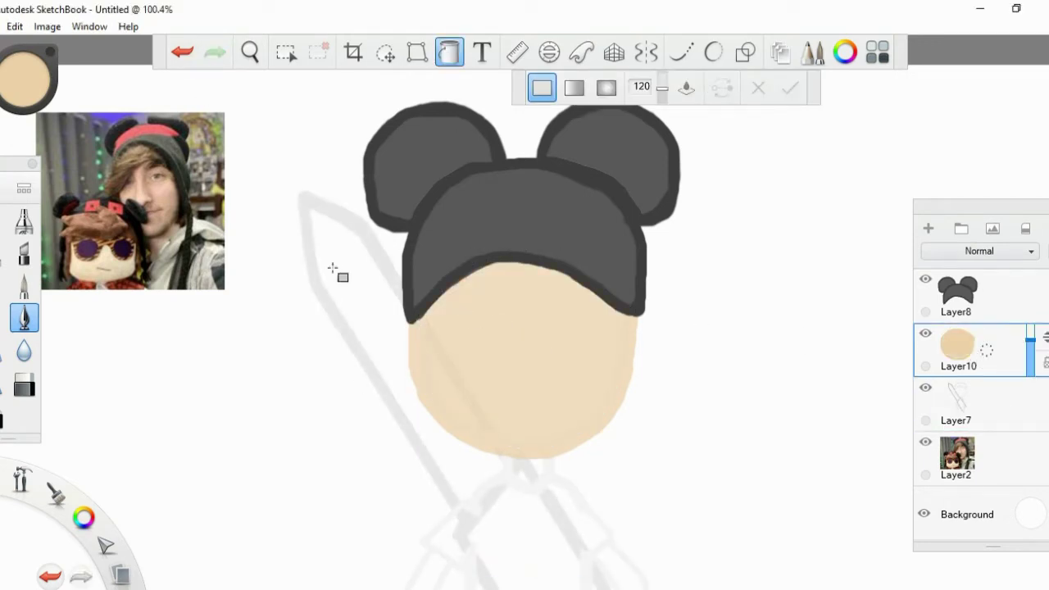
- Set the face layer to full opacity, refill the face with a lighter skin tone and add short neck lines
{"action": "left_click", "coordinate": [27, 78]}
{"action": "left_click", "coordinate": [27, 78]}
{"action": "left_click", "coordinate": [1004, 402]}
{"action": "left_click", "coordinate": [984, 352]}
{"action": "left_click", "coordinate": [1017, 305]}
{"action": "left_click", "coordinate": [1003, 343]}
{"action": "left_click", "coordinate": [449, 52]}
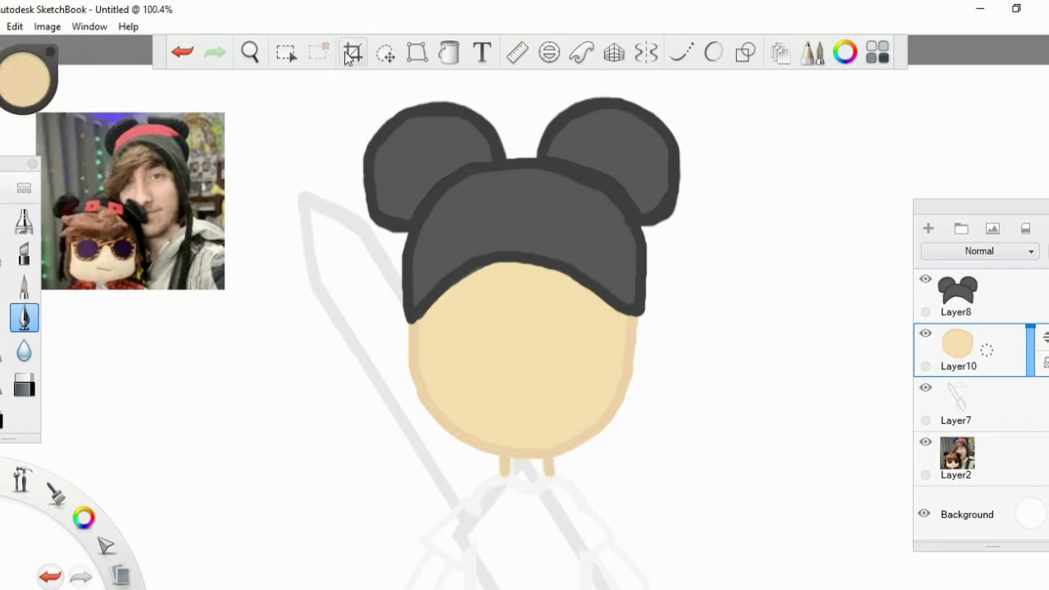
- Lasso one of the neck lines and adjust its position and size
{"action": "left_click", "coordinate": [386, 52]}
{"action": "left_click", "coordinate": [666, 87]}
{"action": "left_click_drag", "start_coordinate": [501, 461], "coordinate": [499, 468]}
{"action": "left_click_drag", "start_coordinate": [490, 412], "coordinate": [538, 408]}
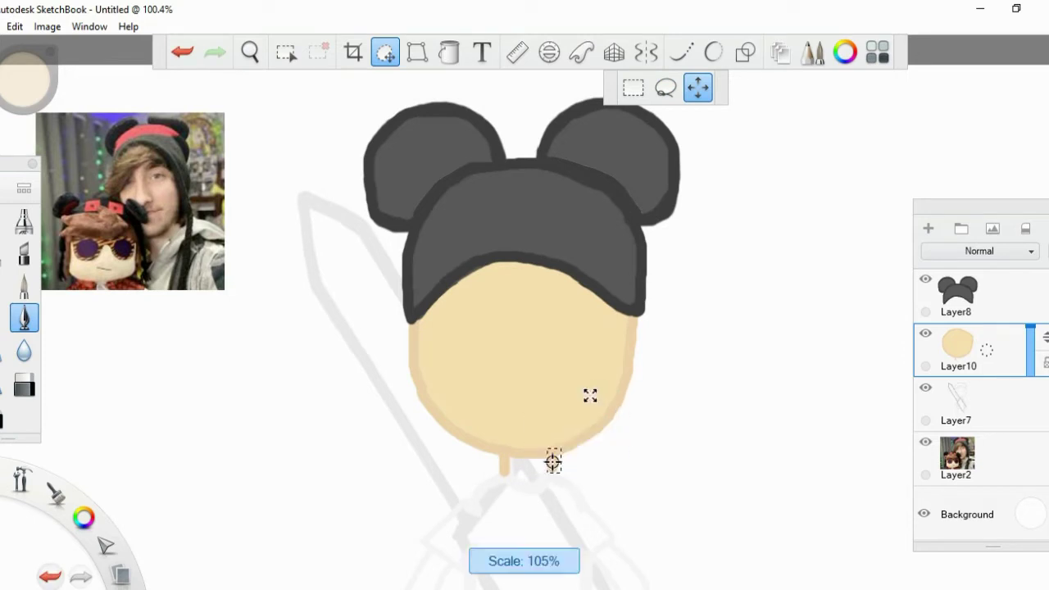
{"action": "key", "text": "Escape"}
- Add a new layer above the face layer and choose a dark red brush colour for the shirt
{"action": "left_click", "coordinate": [956, 344]}
{"action": "left_click", "coordinate": [960, 394]}
{"action": "left_click", "coordinate": [928, 229]}
{"action": "left_click", "coordinate": [20, 85]}
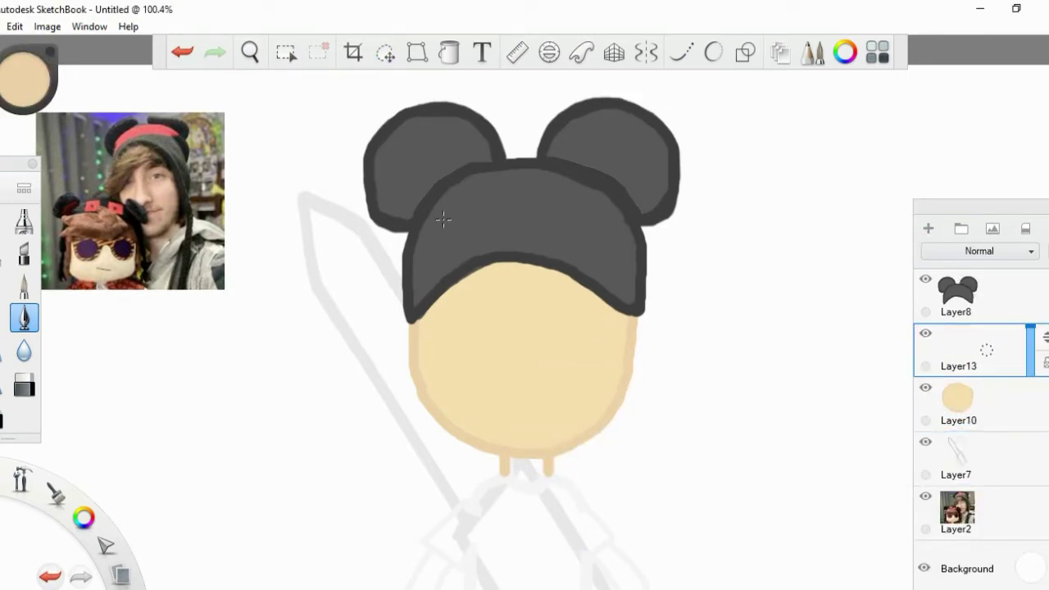
{"action": "left_click_drag", "start_coordinate": [50, 87], "coordinate": [38, 95]}
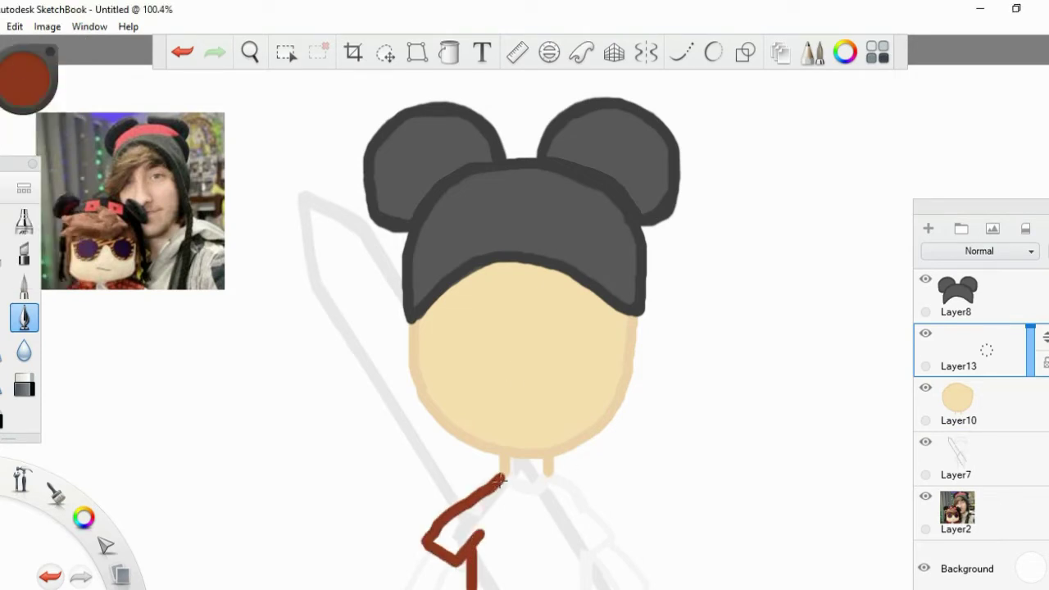
{"action": "mouse_move", "coordinate": [544, 478]}
{"action": "left_mouse_down"}
{"action": "mouse_move", "coordinate": [598, 515]}
{"action": "mouse_move", "coordinate": [592, 553]}
{"action": "left_mouse_up"}
{"action": "left_click", "coordinate": [16, 78]}
{"action": "left_click", "coordinate": [17, 77]}
{"action": "left_click", "coordinate": [449, 52]}
{"action": "left_click", "coordinate": [738, 369]}
{"action": "key", "text": "ctrl+z"}
{"action": "scroll", "coordinate": [525, 328], "scroll_direction": "down", "scroll_amount": 2}
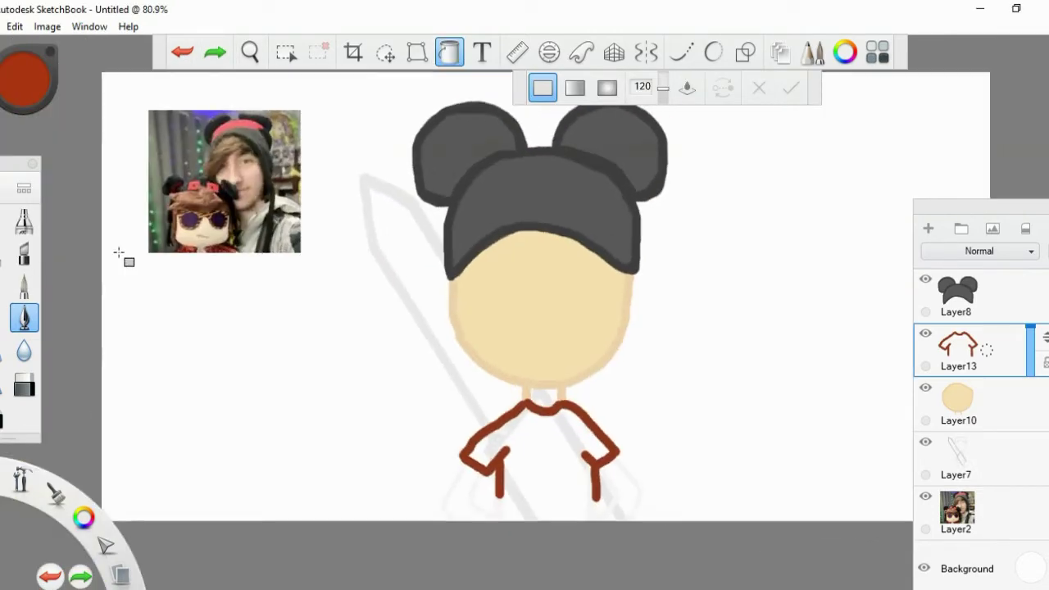
{"action": "left_click", "coordinate": [449, 52]}
{"action": "left_click", "coordinate": [182, 52]}
{"action": "left_click", "coordinate": [182, 52]}
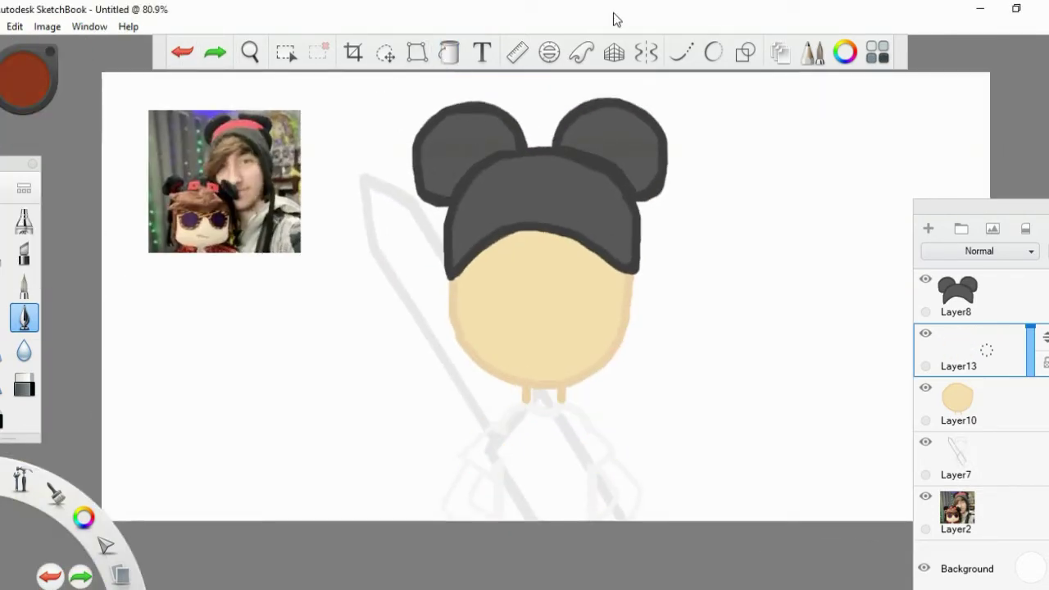
- Outline a dark red short-sleeved T-shirt below the neck, using vertical symmetry for the matching sleeves
{"action": "key", "text": "x"}
{"action": "left_click_drag", "start_coordinate": [523, 403], "coordinate": [508, 417]}
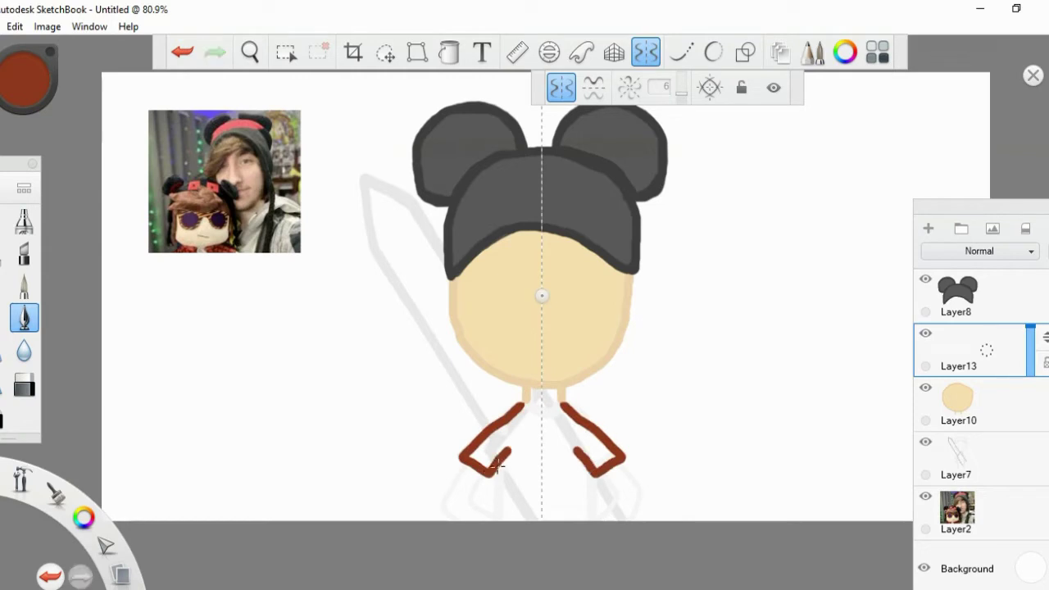
{"action": "left_click", "coordinate": [187, 52]}
{"action": "key", "text": "x"}
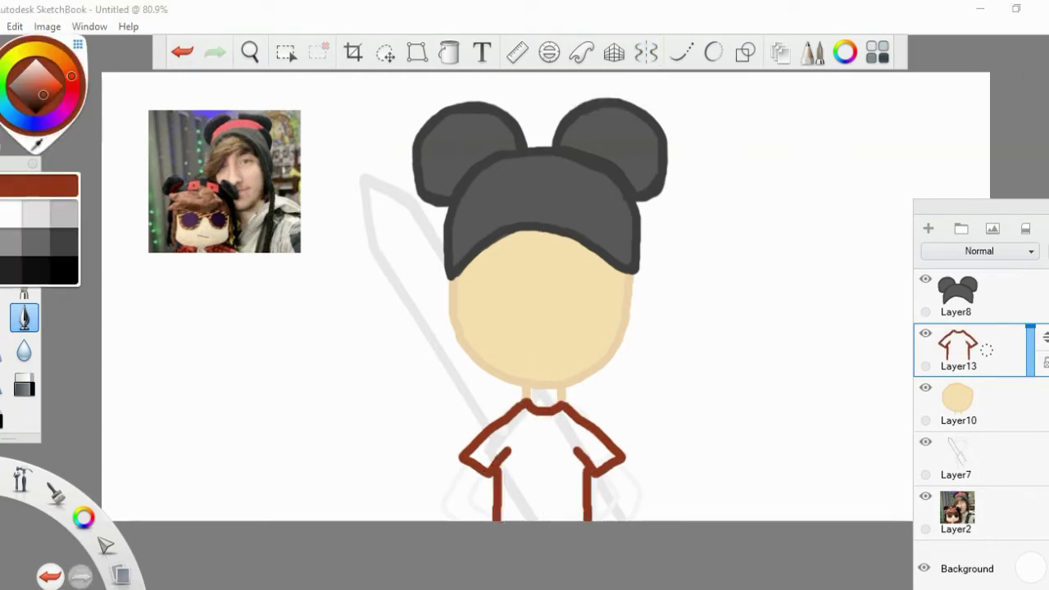
- Fill the T-shirt and its sleeves with a brighter red than the outline
{"action": "left_click", "coordinate": [449, 52]}
{"action": "left_click", "coordinate": [555, 468]}
{"action": "left_click", "coordinate": [556, 472]}
{"action": "key", "text": "ctrl+z"}
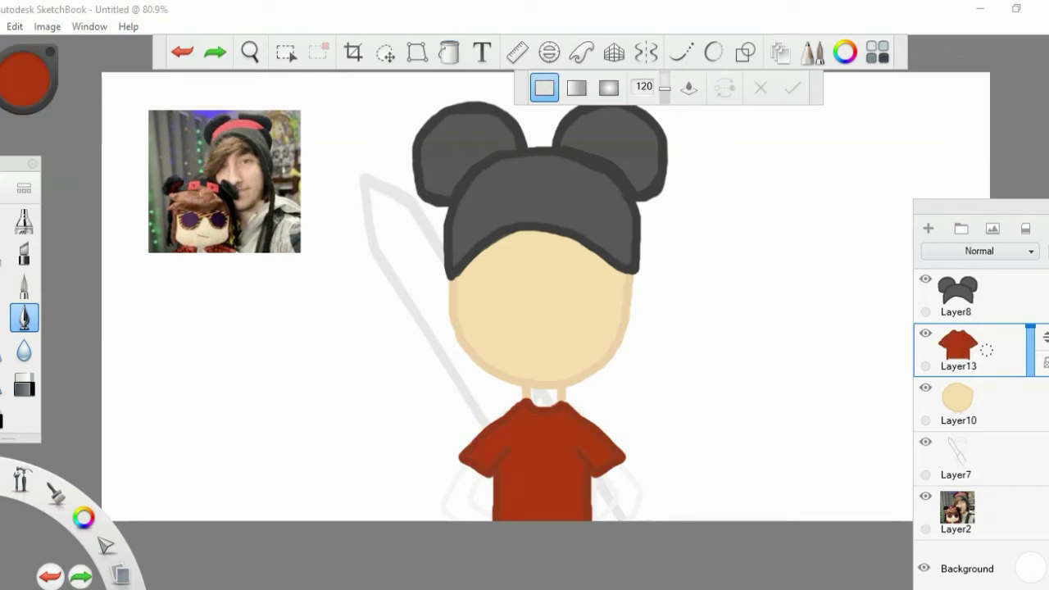
{"action": "key", "text": "Escape"}
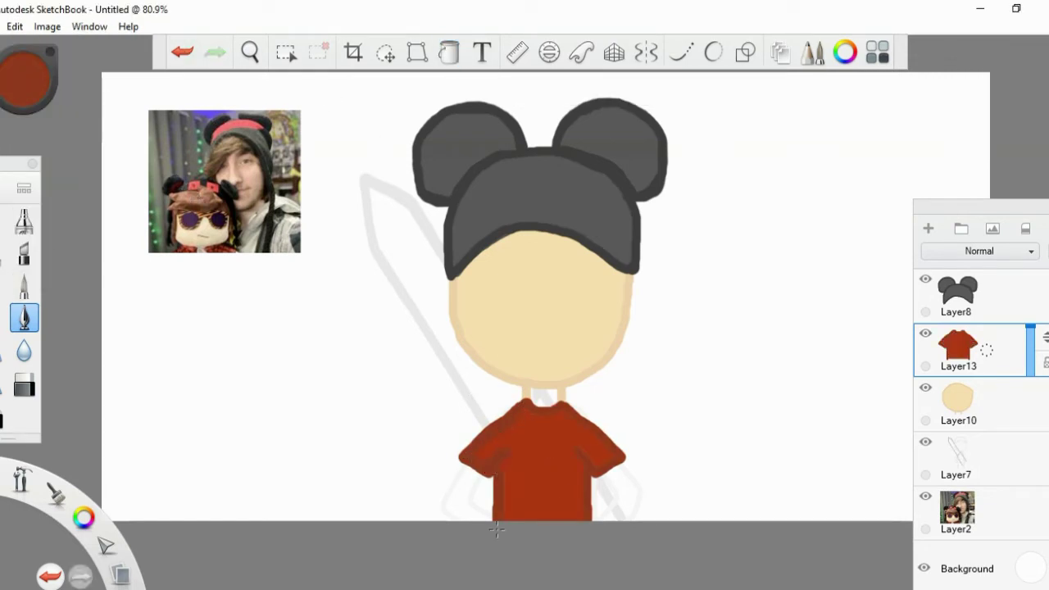
- Put a dark red sample stroke beside the figure, flood the shirt's outline with the brighter red and retrace it in dark red
{"action": "left_click_drag", "start_coordinate": [724, 300], "coordinate": [722, 343]}
{"action": "key", "text": "f"}
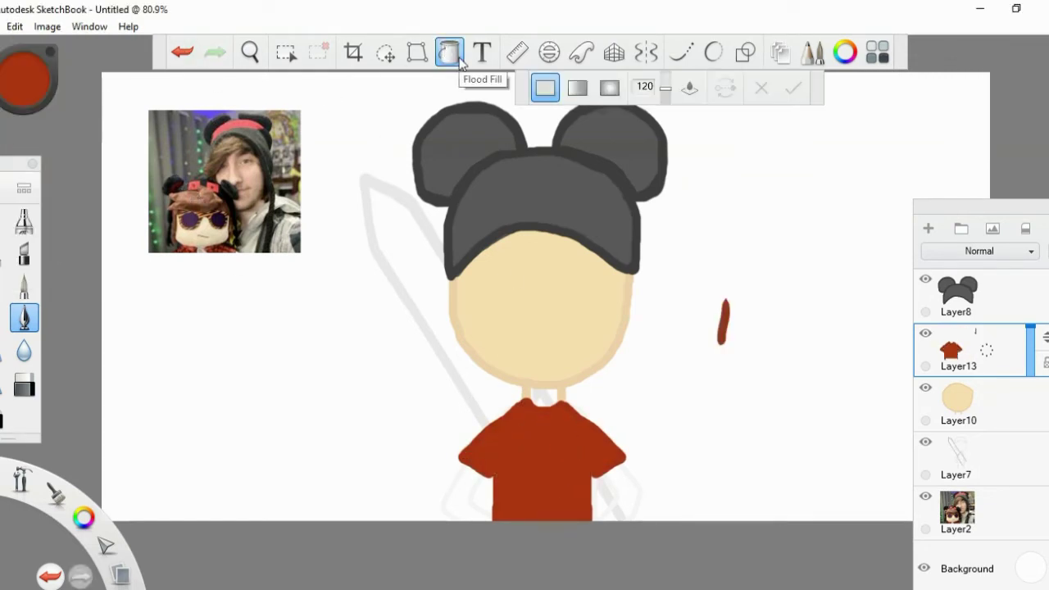
{"action": "left_click", "coordinate": [459, 60]}
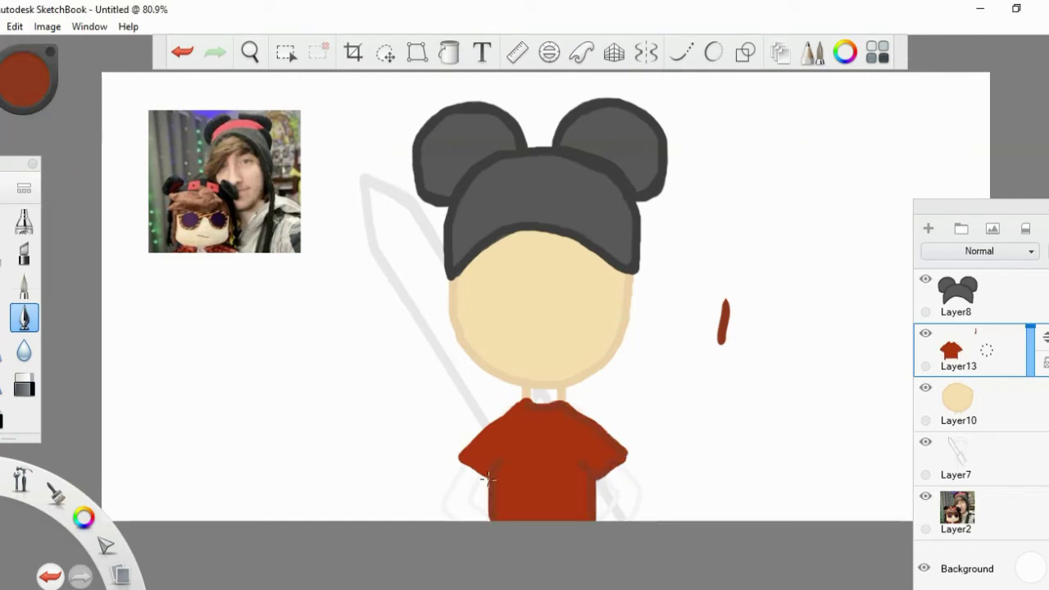
- Erase the dark red sample stroke and tidy the shirt's neckline with the eraser
{"action": "scroll", "coordinate": [613, 479], "scroll_direction": "up", "scroll_amount": 3}
{"action": "key", "text": "e"}
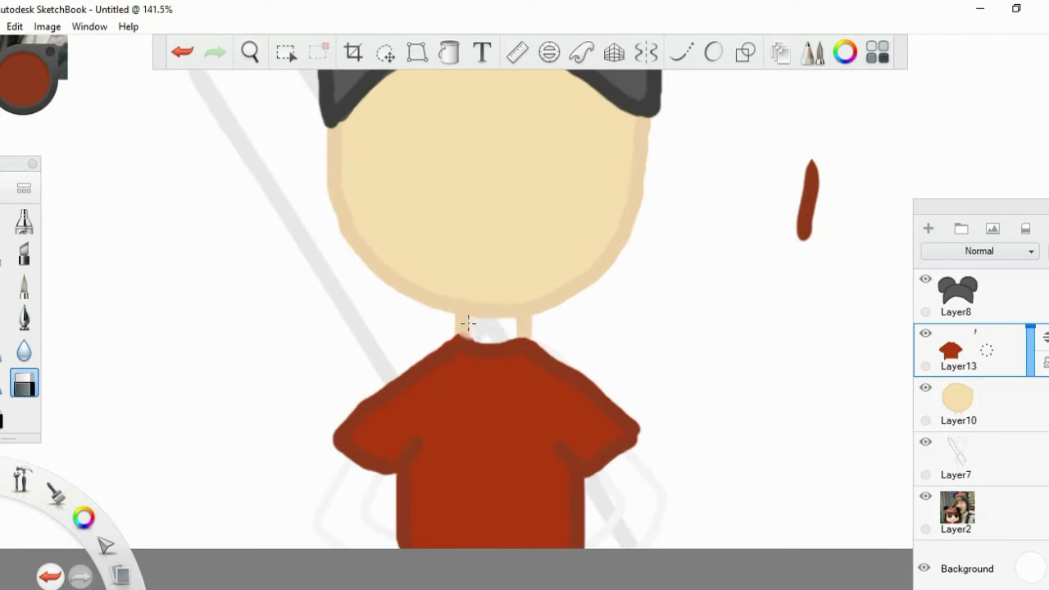
{"action": "key", "text": "ctrl+b"}
{"action": "mouse_move", "coordinate": [817, 168]}
{"action": "left_mouse_down"}
{"action": "mouse_move", "coordinate": [805, 248]}
{"action": "mouse_move", "coordinate": [801, 182]}
{"action": "left_mouse_up"}
{"action": "key", "text": "ctrl+b"}
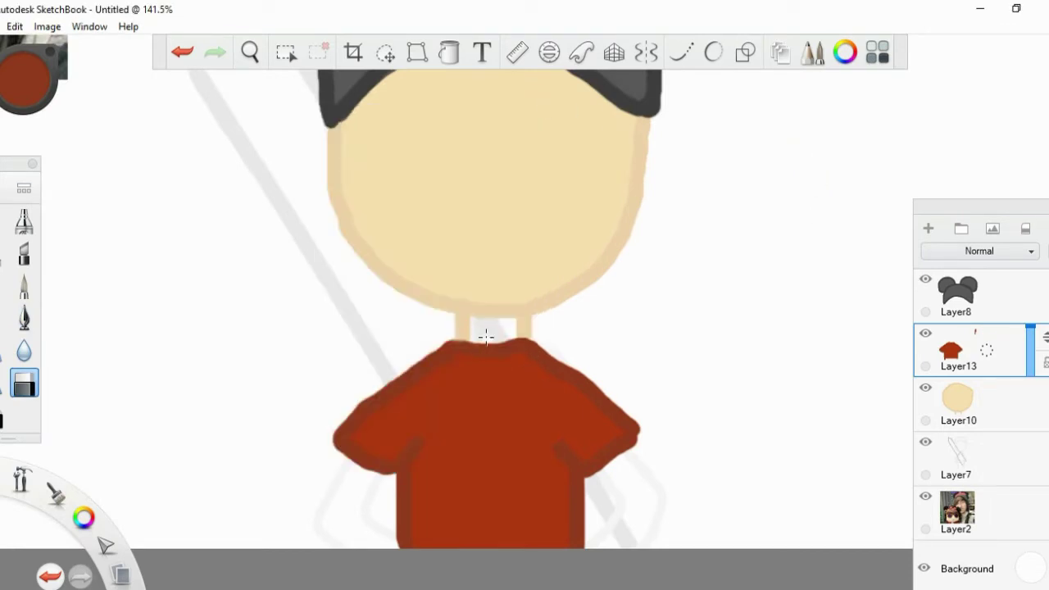
- Reposition the shirt slightly so that its collar meets the neck
{"action": "scroll", "coordinate": [322, 455], "scroll_direction": "down", "scroll_amount": 3}
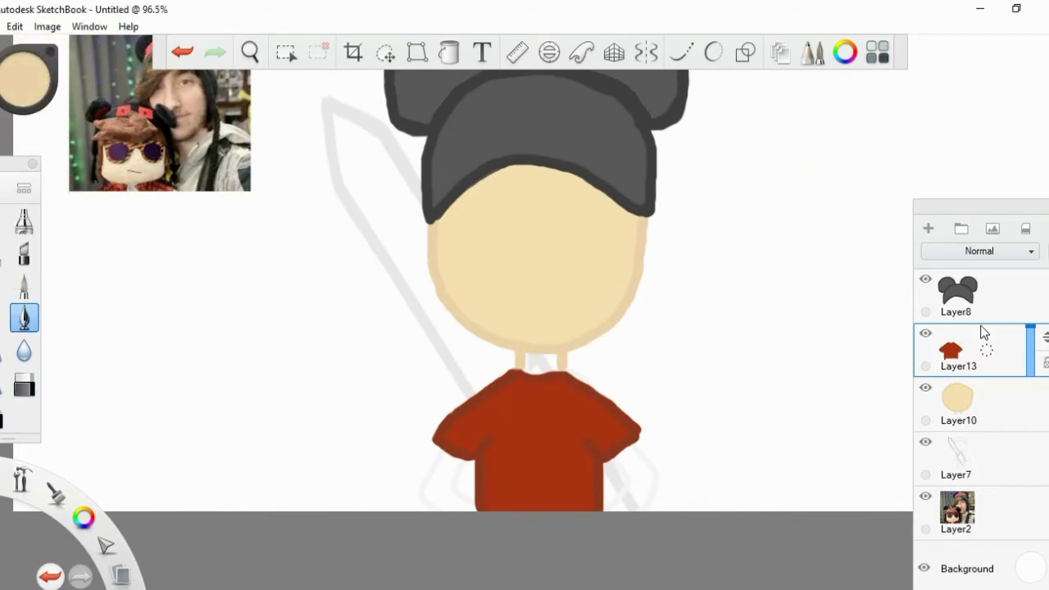
{"action": "key", "text": "v"}
{"action": "left_click_drag", "start_coordinate": [668, 311], "coordinate": [655, 227]}
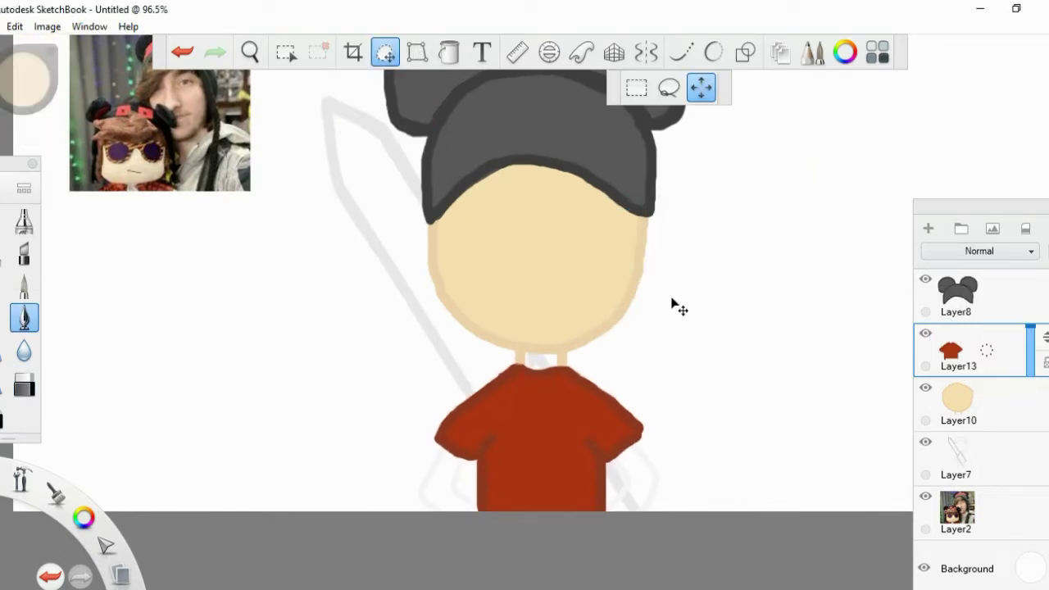
- Fill the neck on the face layer with the light skin tone of the face
{"action": "left_click", "coordinate": [958, 402]}
{"action": "key", "text": "Escape"}
{"action": "left_click", "coordinate": [448, 53]}
{"action": "left_click", "coordinate": [543, 361]}
{"action": "left_click", "coordinate": [30, 82]}
{"action": "left_click", "coordinate": [30, 82]}
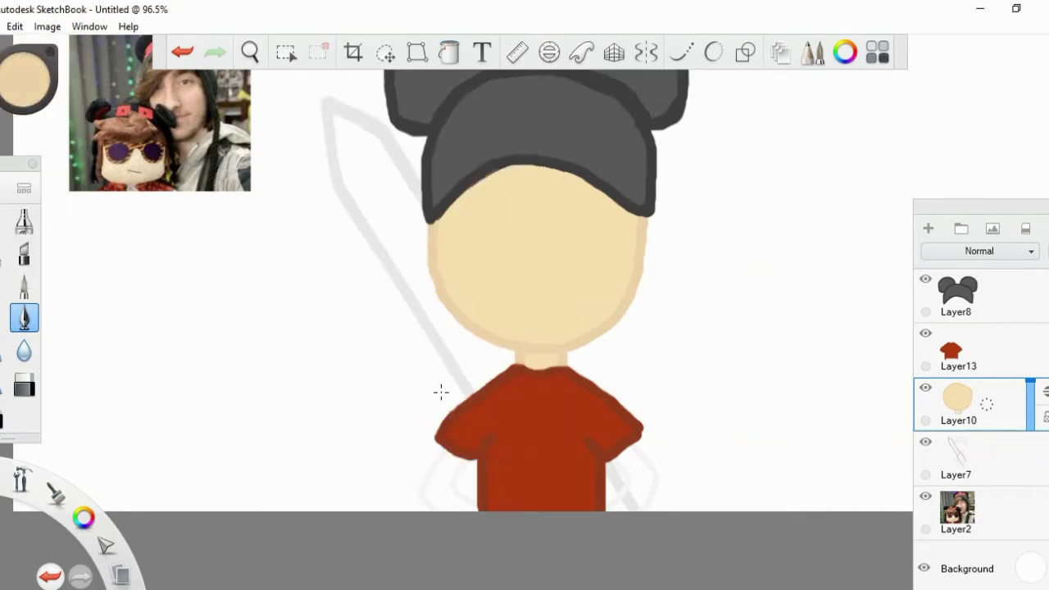
- Outline both bent arms below the shirt's sleeves in the darker skin tone, on the face layer
{"action": "left_click", "coordinate": [182, 52]}
{"action": "left_click", "coordinate": [30, 82]}
{"action": "left_click", "coordinate": [525, 292]}
{"action": "left_click_drag", "start_coordinate": [443, 447], "coordinate": [416, 490]}
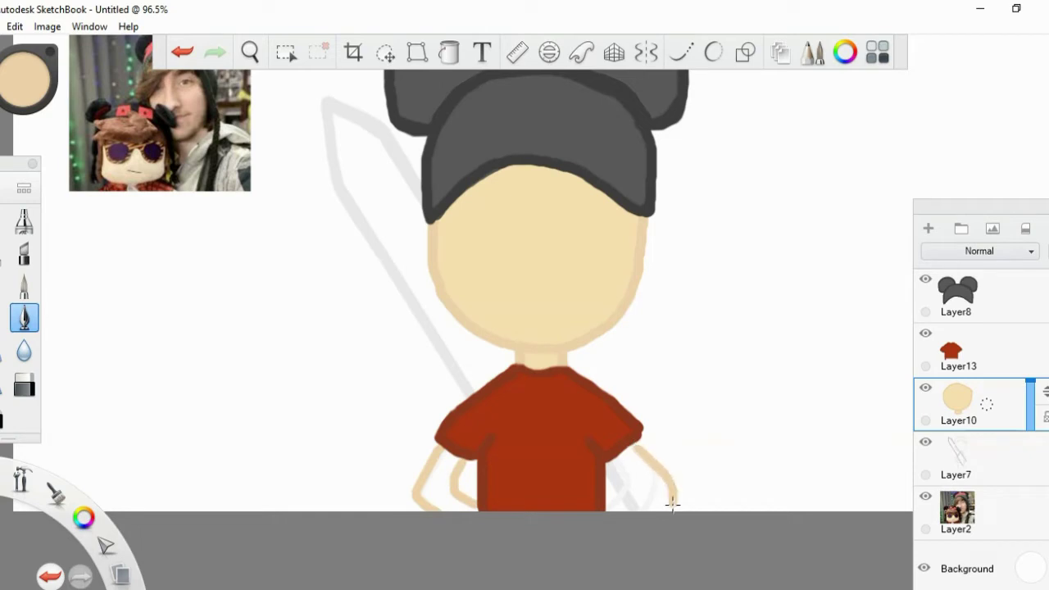
{"action": "key", "text": "ctrl+z"}
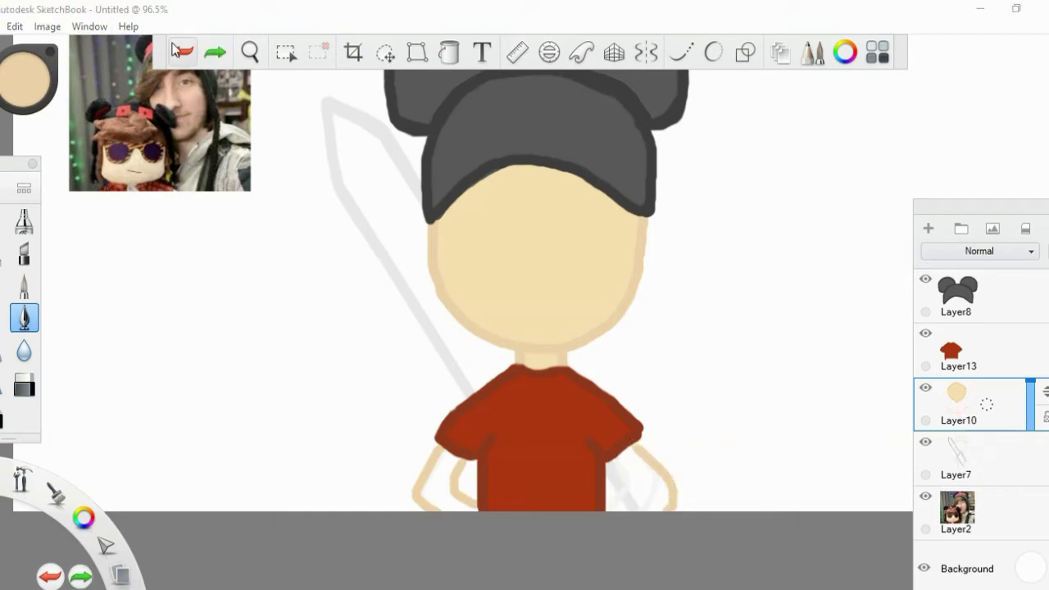
{"action": "key", "text": "ctrl+z"}
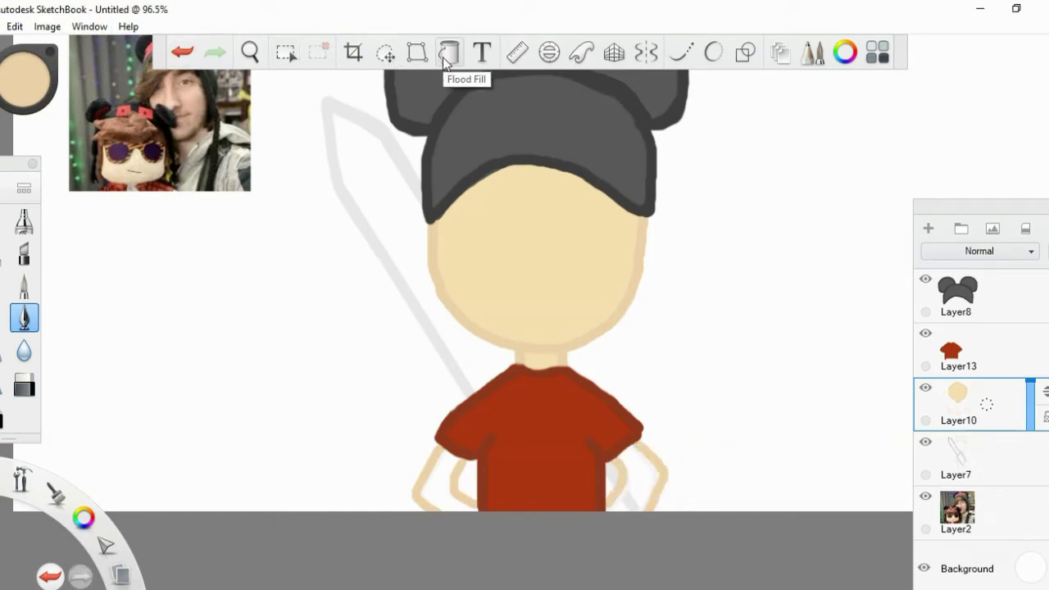
- Narrow both arms by lassoing and moving their outer lines towards the body and closing the gaps
{"action": "left_click", "coordinate": [385, 53]}
{"action": "left_click_drag", "start_coordinate": [412, 497], "coordinate": [418, 490]}
{"action": "mouse_move", "coordinate": [665, 452]}
{"action": "left_mouse_down"}
{"action": "mouse_move", "coordinate": [678, 459]}
{"action": "mouse_move", "coordinate": [664, 491]}
{"action": "left_mouse_up"}
{"action": "key", "text": "Escape"}
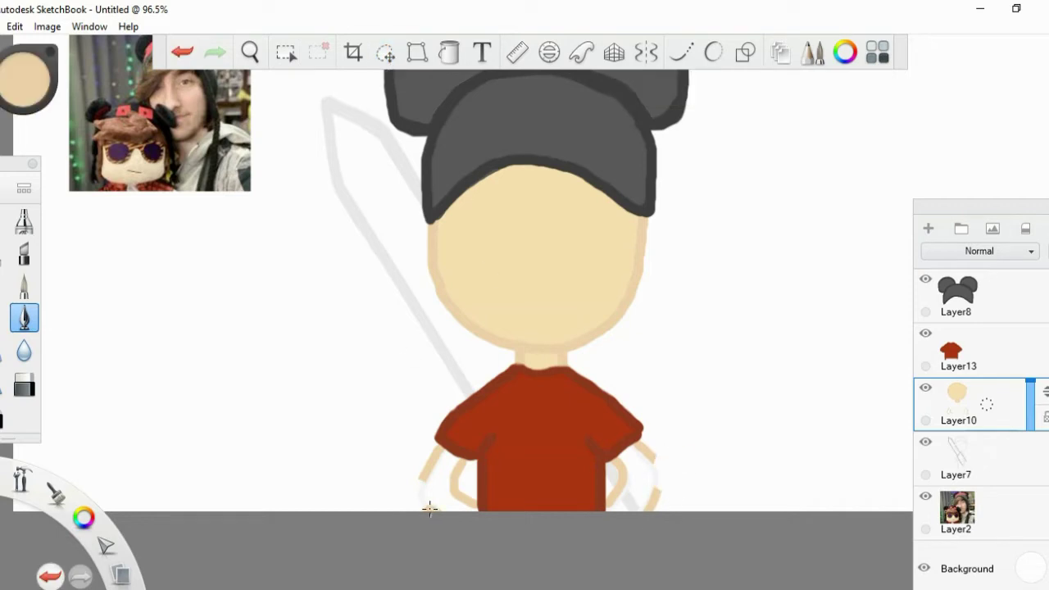
{"action": "left_click", "coordinate": [385, 53]}
{"action": "mouse_move", "coordinate": [636, 428]}
{"action": "left_mouse_down"}
{"action": "mouse_move", "coordinate": [684, 459]}
{"action": "mouse_move", "coordinate": [656, 477]}
{"action": "mouse_move", "coordinate": [658, 468]}
{"action": "left_mouse_up"}
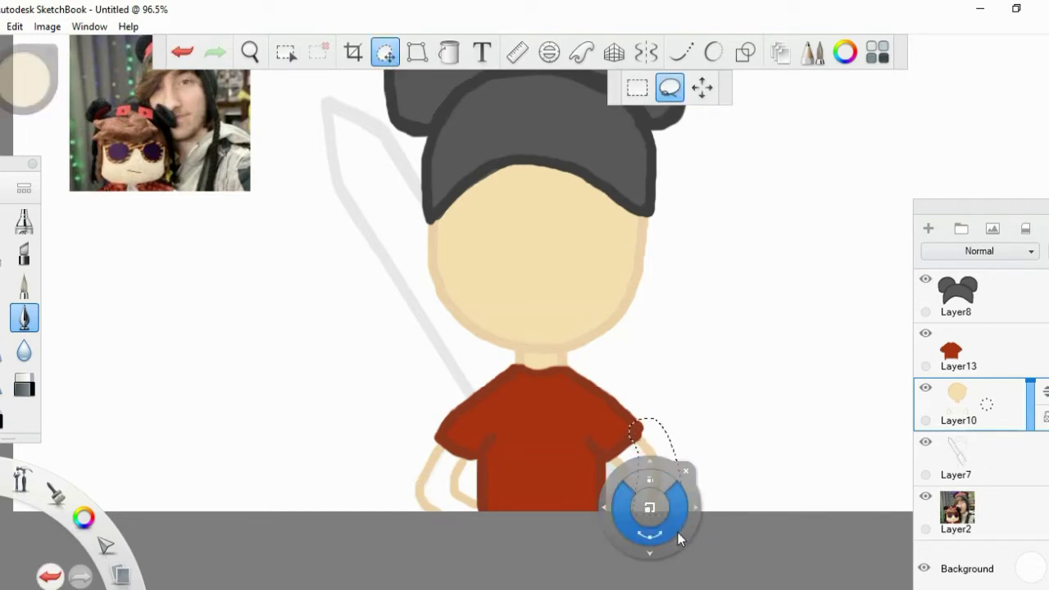
{"action": "key", "text": "Escape"}
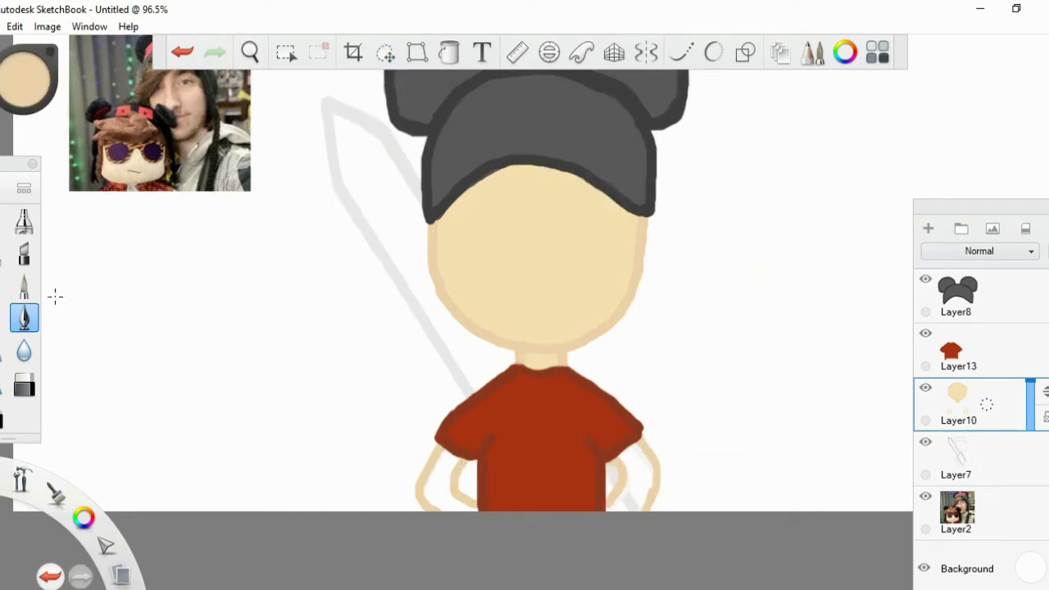
{"action": "left_click", "coordinate": [449, 53]}
{"action": "left_click", "coordinate": [339, 122]}
{"action": "key", "text": "ctrl+z"}
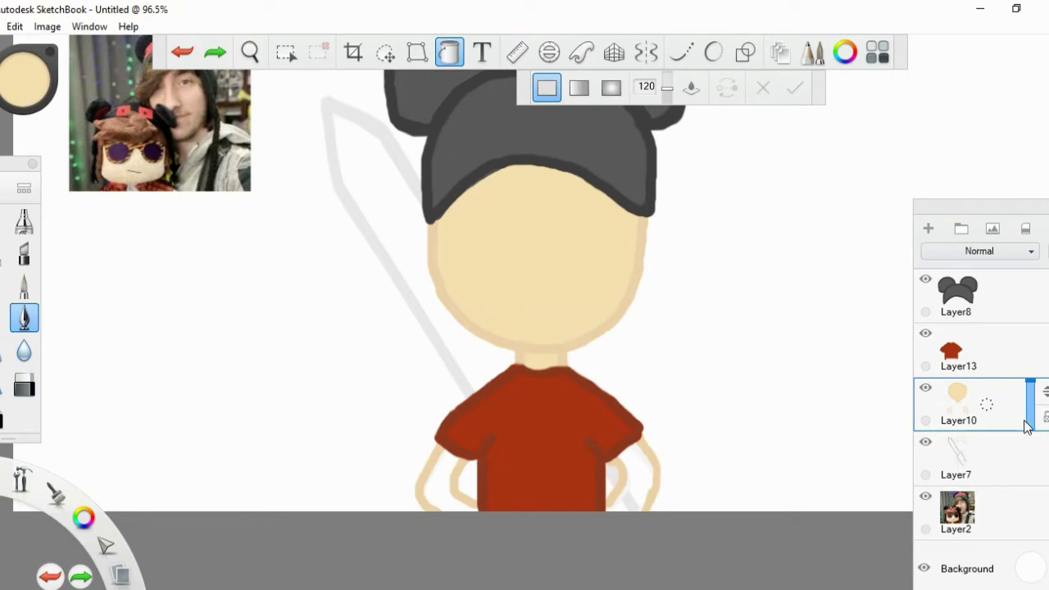
{"action": "key", "text": "Escape"}
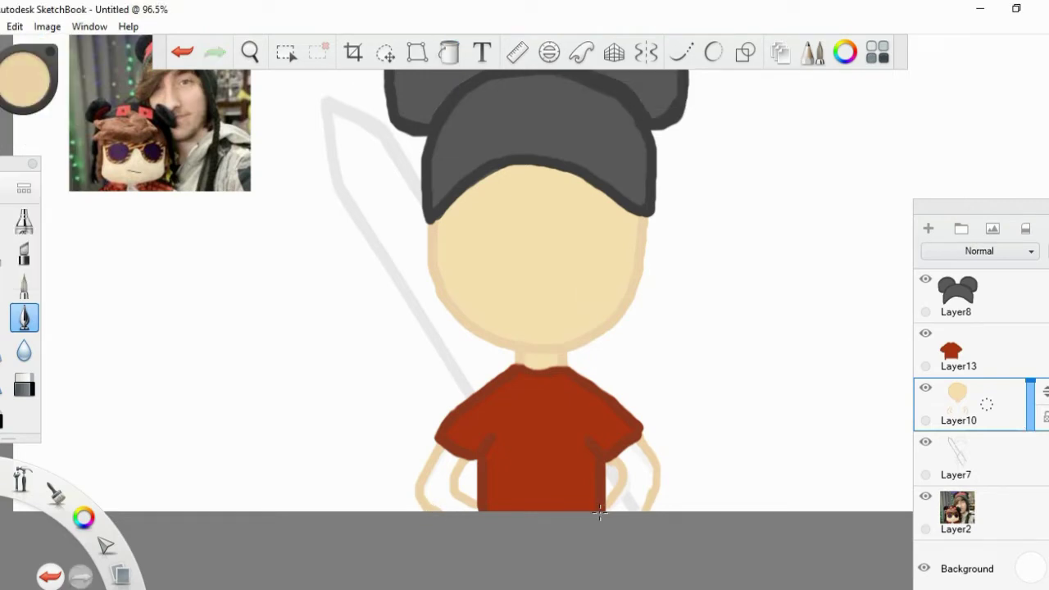
- Fill both arms with the light skin tone
{"action": "key", "text": "f"}
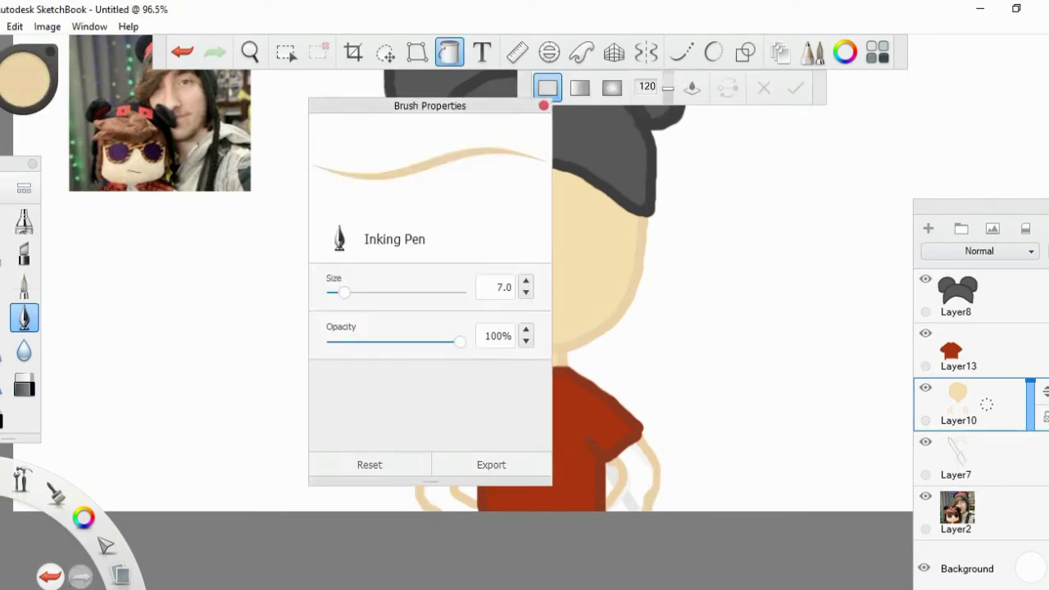
{"action": "left_click", "coordinate": [443, 484]}
{"action": "key", "text": "Escape"}
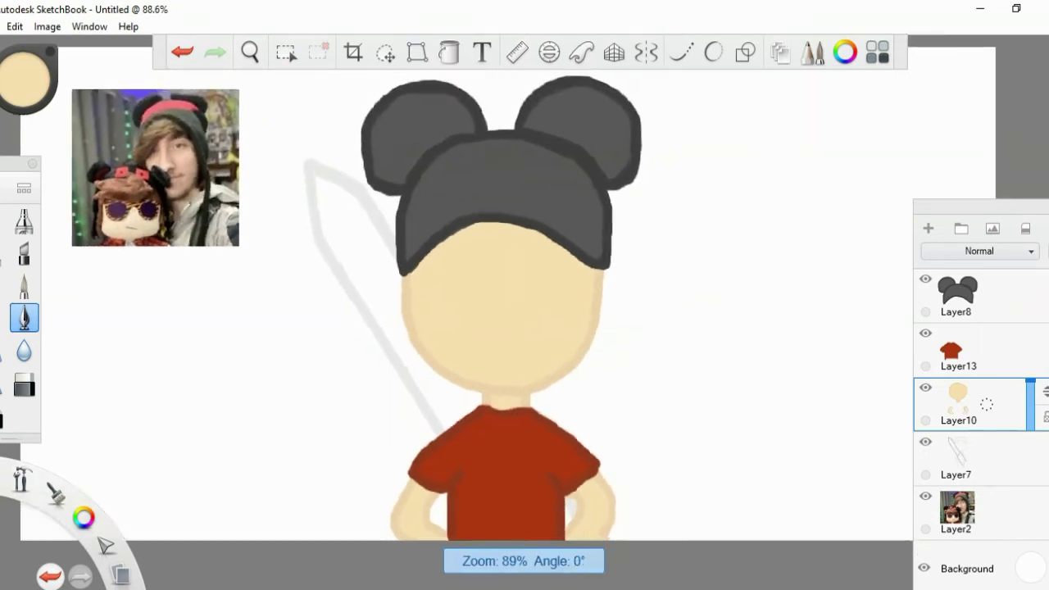
- Add a new layer directly beneath the face layer and choose black to outline the sword
{"action": "left_click", "coordinate": [956, 294]}
{"action": "key", "text": "ctrl+shift+n"}
{"action": "left_click", "coordinate": [27, 79]}
{"action": "left_click", "coordinate": [16, 246]}
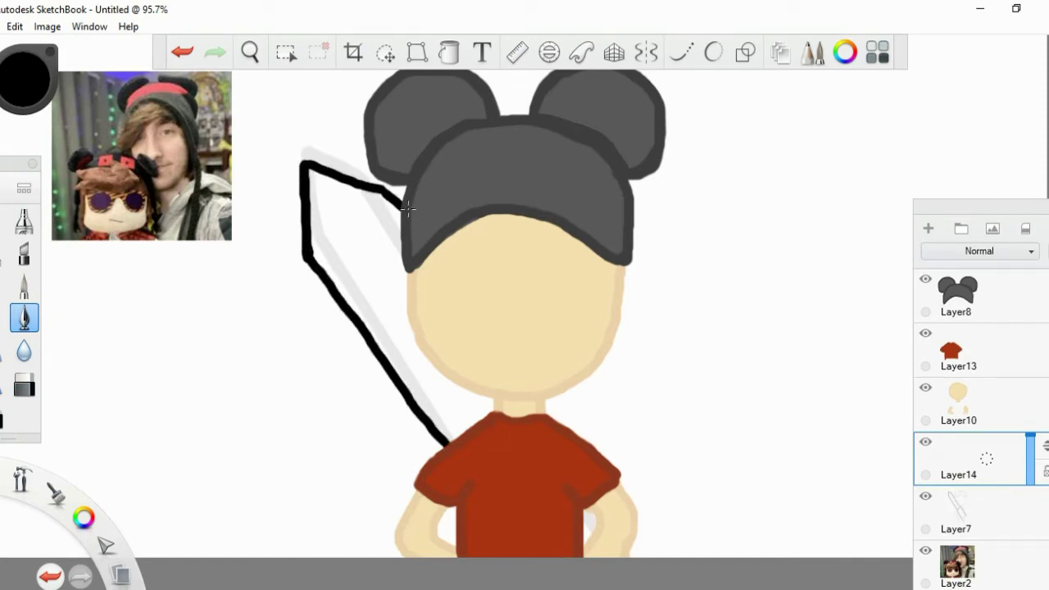
- Undo the uneven sword strokes and draw a symmetrical black blade outline in the empty area beside the character
{"action": "key", "text": "ctrl+z"}
{"action": "key", "text": "ctrl+z"}
{"action": "left_click_drag", "start_coordinate": [799, 167], "coordinate": [689, 188]}
{"action": "key", "text": "x"}
{"action": "left_click_drag", "start_coordinate": [405, 317], "coordinate": [762, 291]}
{"action": "mouse_move", "coordinate": [759, 158]}
{"action": "left_mouse_down"}
{"action": "mouse_move", "coordinate": [703, 227]}
{"action": "mouse_move", "coordinate": [699, 358]}
{"action": "left_mouse_up"}
{"action": "left_click_drag", "start_coordinate": [699, 464], "coordinate": [762, 497]}
{"action": "key", "text": "v"}
{"action": "mouse_move", "coordinate": [706, 346]}
{"action": "left_mouse_down"}
{"action": "mouse_move", "coordinate": [710, 260]}
{"action": "mouse_move", "coordinate": [738, 309]}
{"action": "mouse_move", "coordinate": [731, 291]}
{"action": "left_mouse_up"}
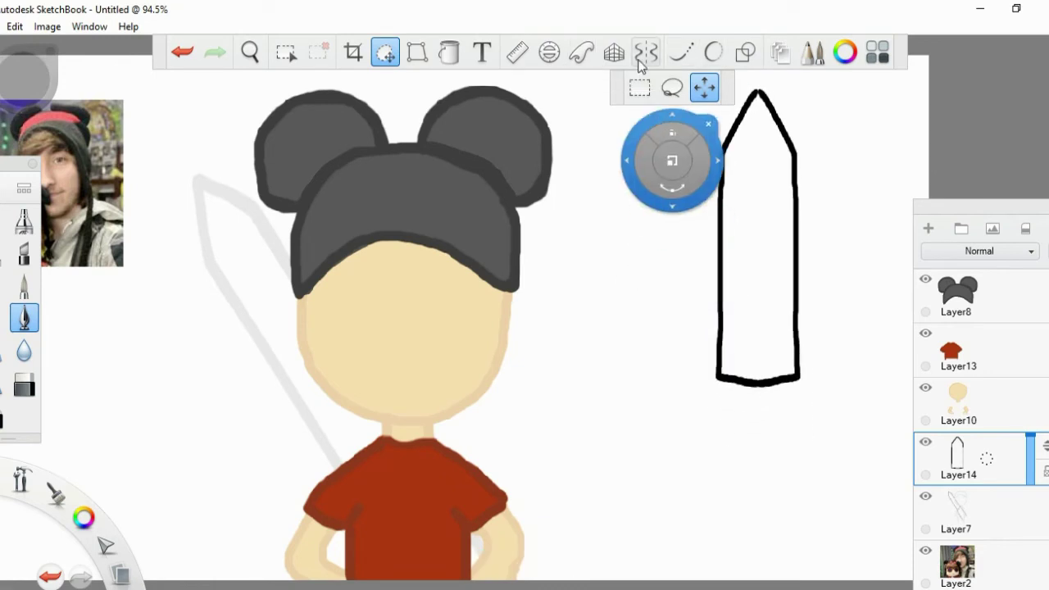
- Draw the sword's handle with symmetry, discarding a wide dotted version in favour of a crossguard and a narrow grip
{"action": "key", "text": "x"}
{"action": "left_click_drag", "start_coordinate": [715, 375], "coordinate": [717, 408]}
{"action": "key", "text": "ctrl+z"}
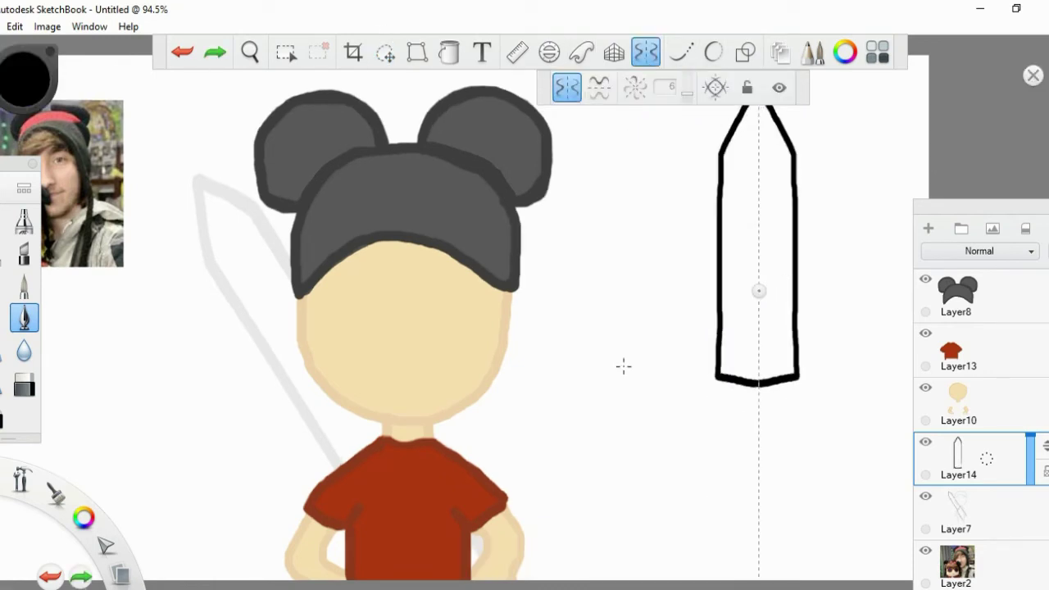
{"action": "left_click_drag", "start_coordinate": [705, 378], "coordinate": [706, 510]}
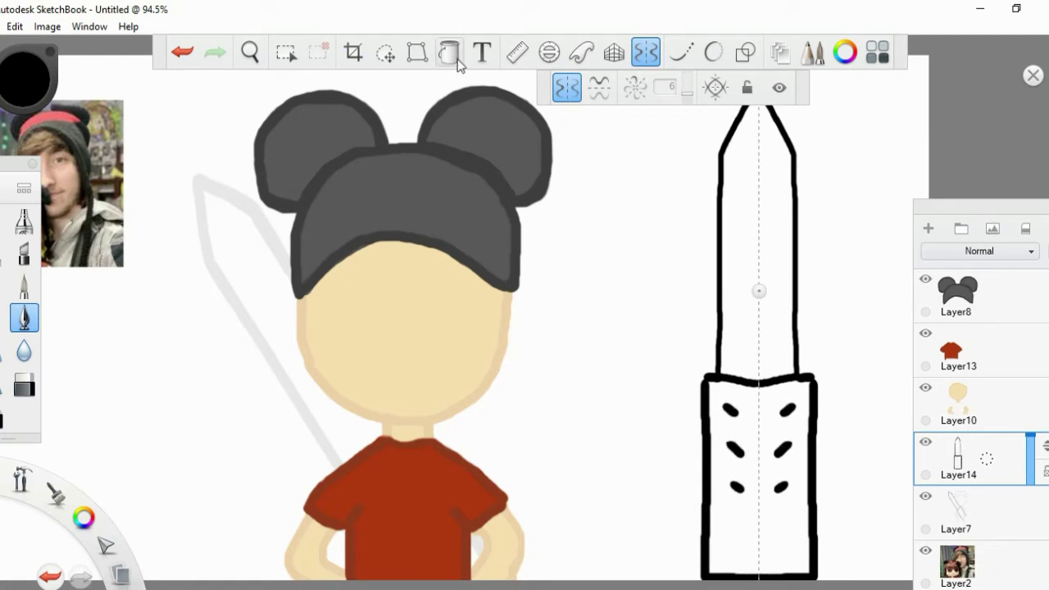
{"action": "key", "text": "ctrl+z"}
{"action": "key", "text": "ctrl+z"}
{"action": "key", "text": "ctrl+z"}
{"action": "key", "text": "ctrl+z"}
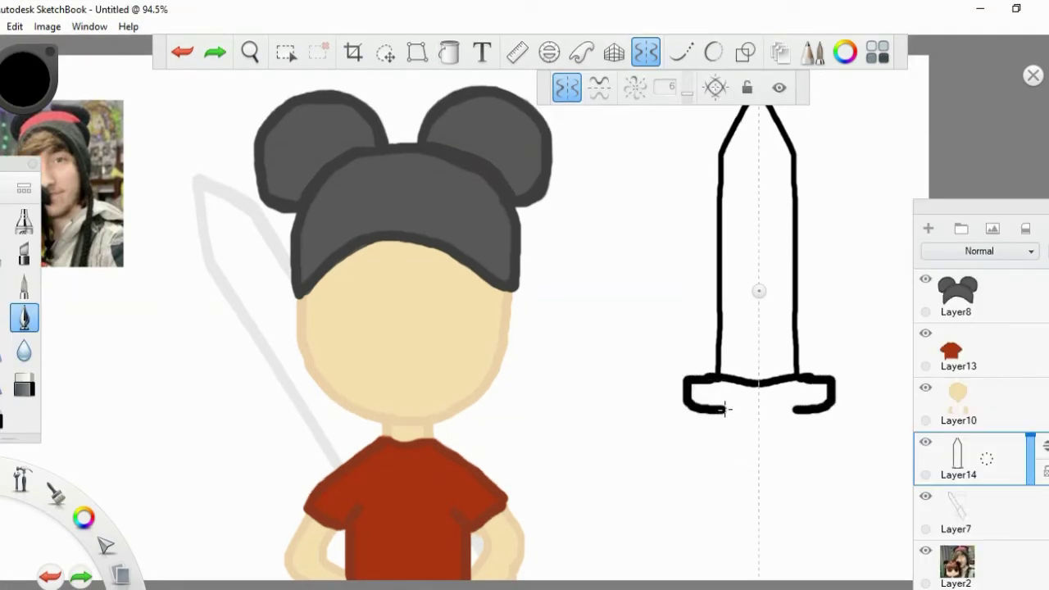
- Scale and rotate the sword so it lies diagonally behind the character, and fill its blade with light grey
{"action": "left_click", "coordinate": [385, 53]}
{"action": "left_click_drag", "start_coordinate": [656, 180], "coordinate": [667, 166]}
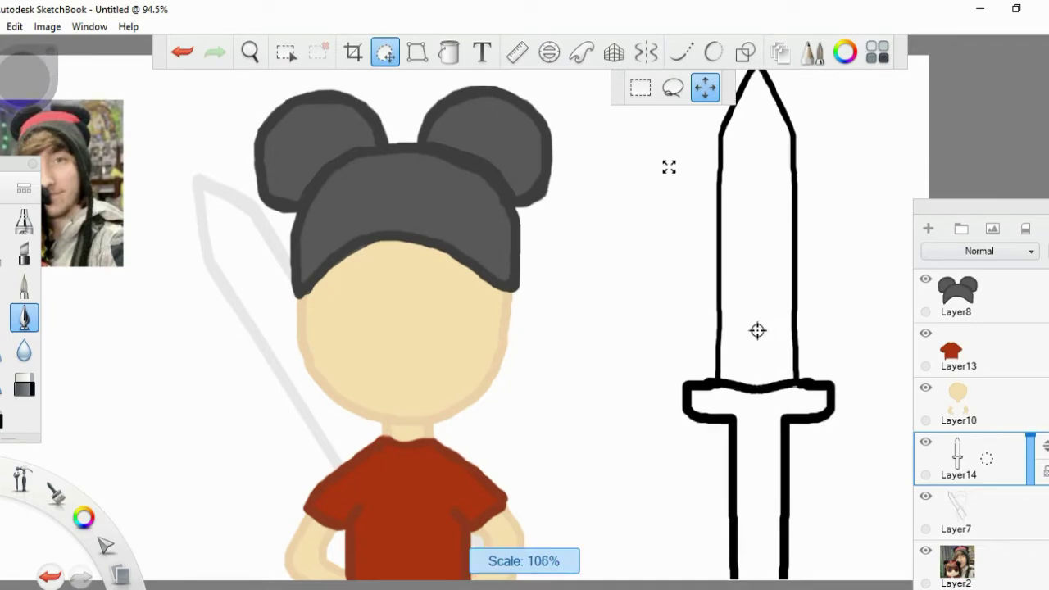
{"action": "left_click_drag", "start_coordinate": [668, 232], "coordinate": [334, 264]}
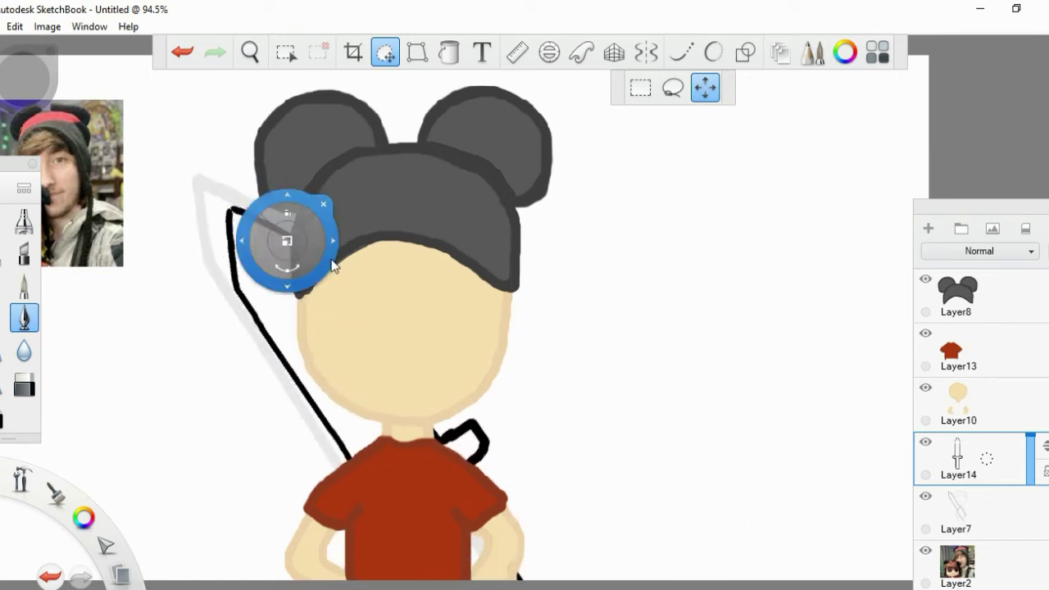
{"action": "left_click", "coordinate": [385, 52]}
{"action": "left_click", "coordinate": [444, 59]}
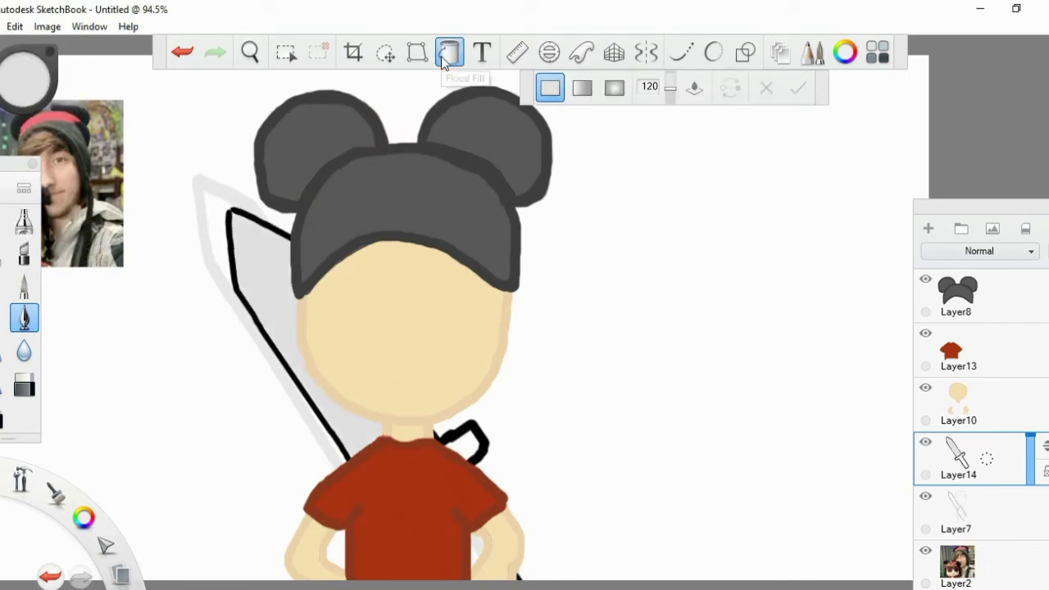
- Choose a bright green colour, switch to the Glow Brush and open its properties
{"action": "left_click_drag", "start_coordinate": [28, 82], "coordinate": [16, 78]}
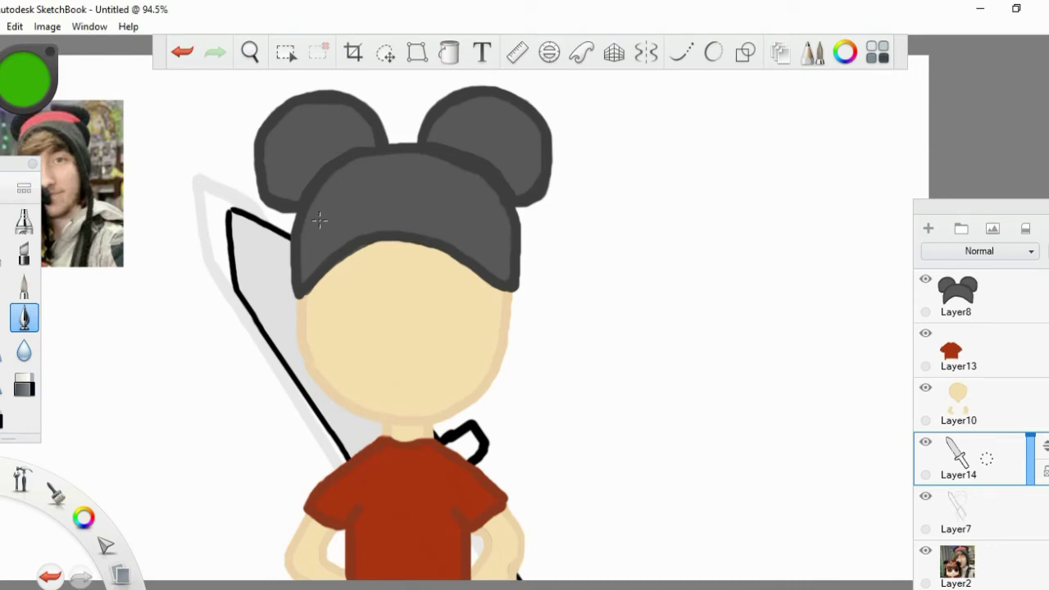
{"action": "left_click", "coordinate": [24, 188]}
{"action": "scroll", "coordinate": [196, 328], "scroll_direction": "down", "scroll_amount": 10}
{"action": "left_click", "coordinate": [77, 310]}
{"action": "left_click", "coordinate": [76, 309]}
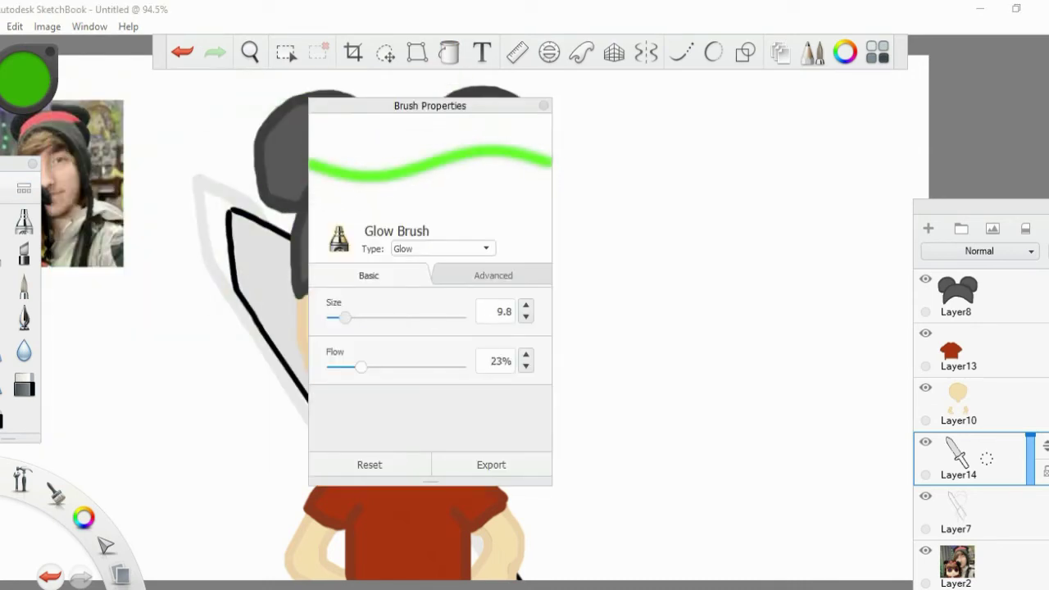
- Try Glow Brush highlights along the sword blade's edge, reducing the brush size to 3.3, and undo the strokes
{"action": "left_click", "coordinate": [242, 227]}
{"action": "left_click", "coordinate": [182, 53]}
{"action": "key", "text": "ctrl+b"}
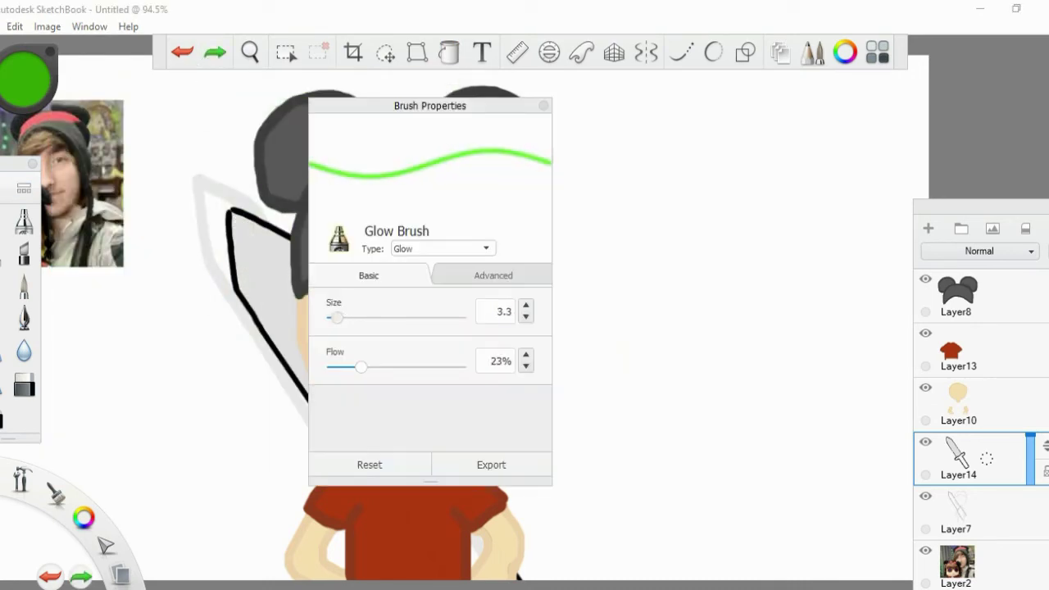
{"action": "left_click", "coordinate": [245, 271]}
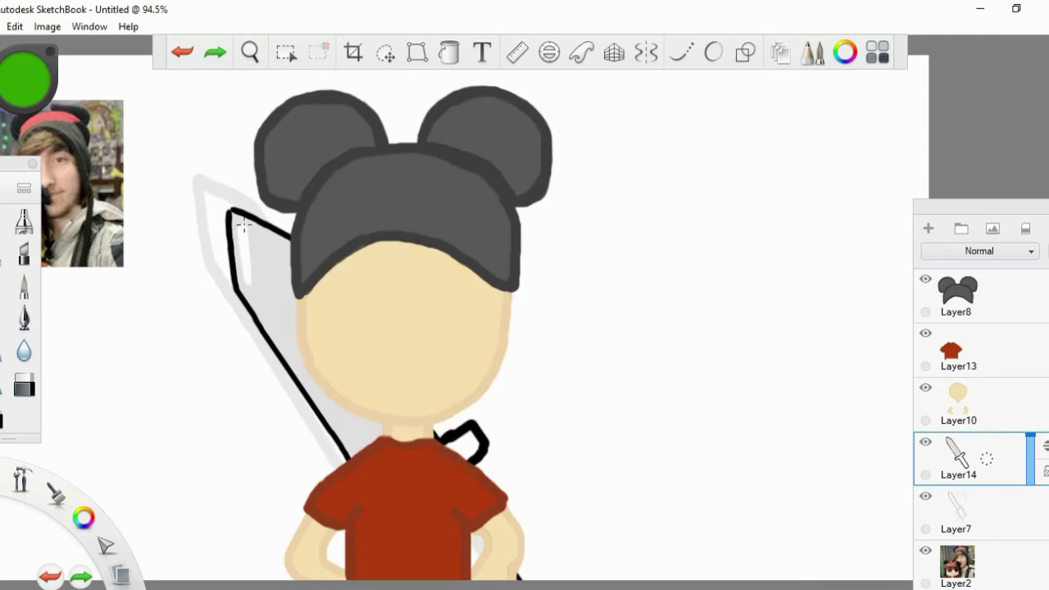
{"action": "key", "text": "ctrl+b"}
{"action": "left_click", "coordinate": [247, 296]}
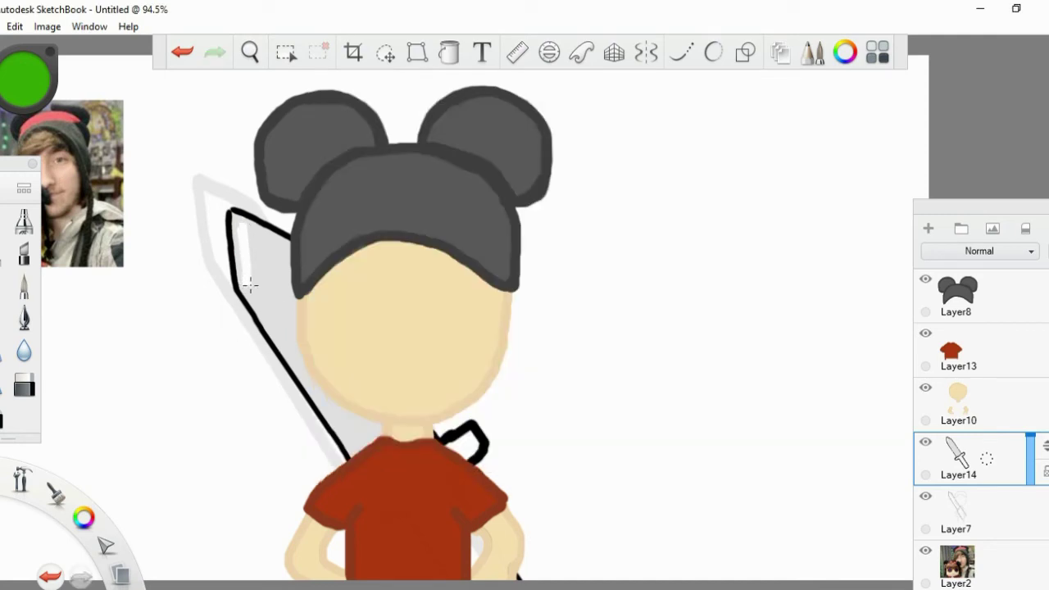
{"action": "left_click", "coordinate": [198, 49]}
- Set the colour to a dark grey with saturation 0 and lightness 22, and fill the sword's handle with it
{"action": "key", "text": "ctrl+i"}
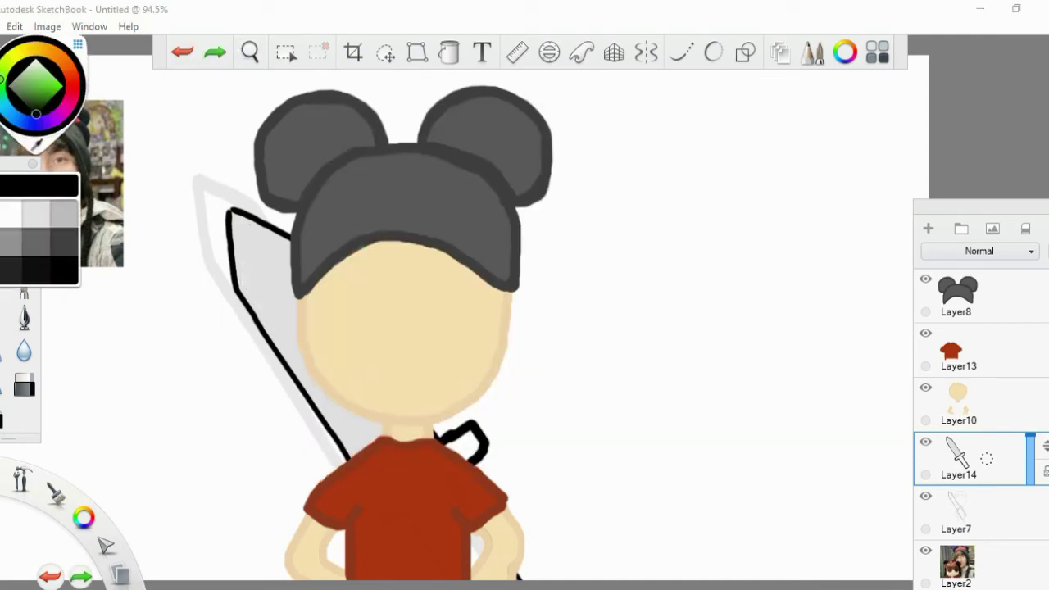
{"action": "type", "text": "22"}
{"action": "key", "text": "Return"}
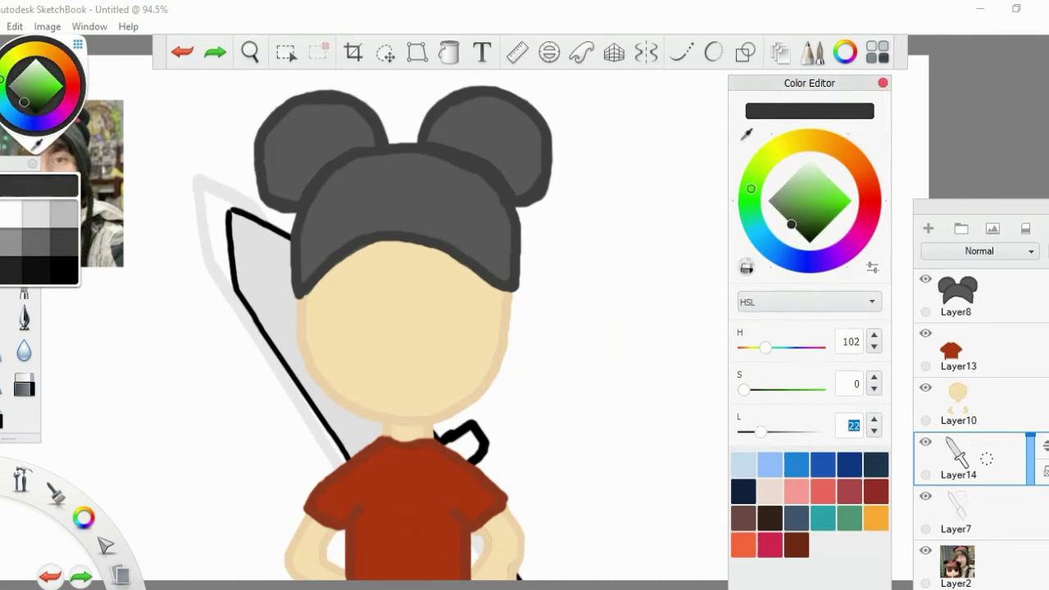
{"action": "key", "text": "ctrl+i"}
{"action": "left_click", "coordinate": [450, 51]}
{"action": "left_click", "coordinate": [456, 472]}
- Choose a near-white colour and draw short highlight strokes along the blade's outer edge with the Inking Pen
{"action": "left_click", "coordinate": [28, 72]}
{"action": "left_click", "coordinate": [35, 195]}
{"action": "left_click", "coordinate": [404, 322]}
{"action": "key", "text": "Escape"}
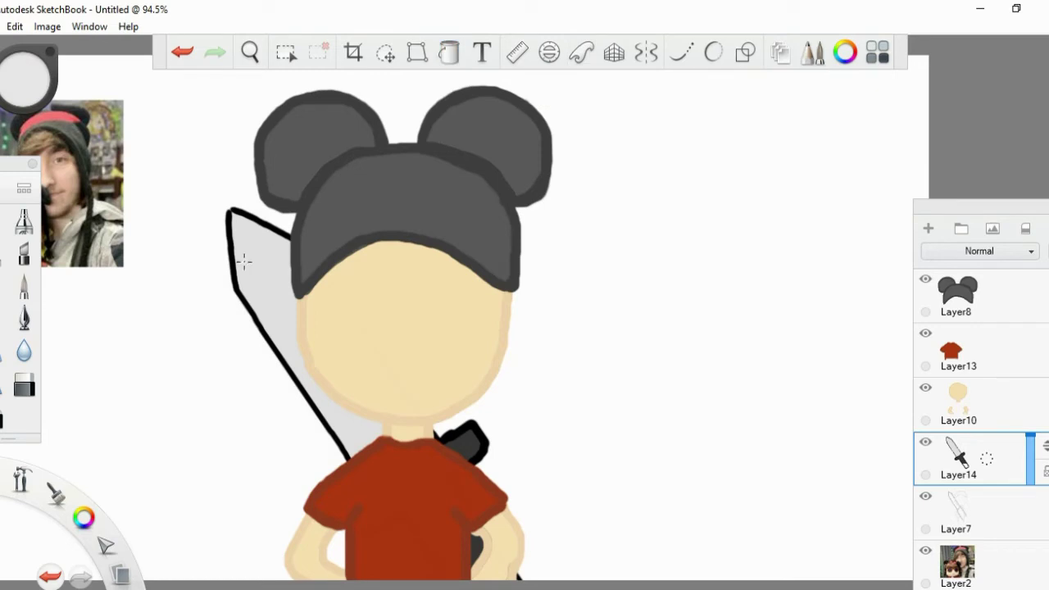
{"action": "key", "text": "ctrl+z"}
{"action": "left_click", "coordinate": [24, 318]}
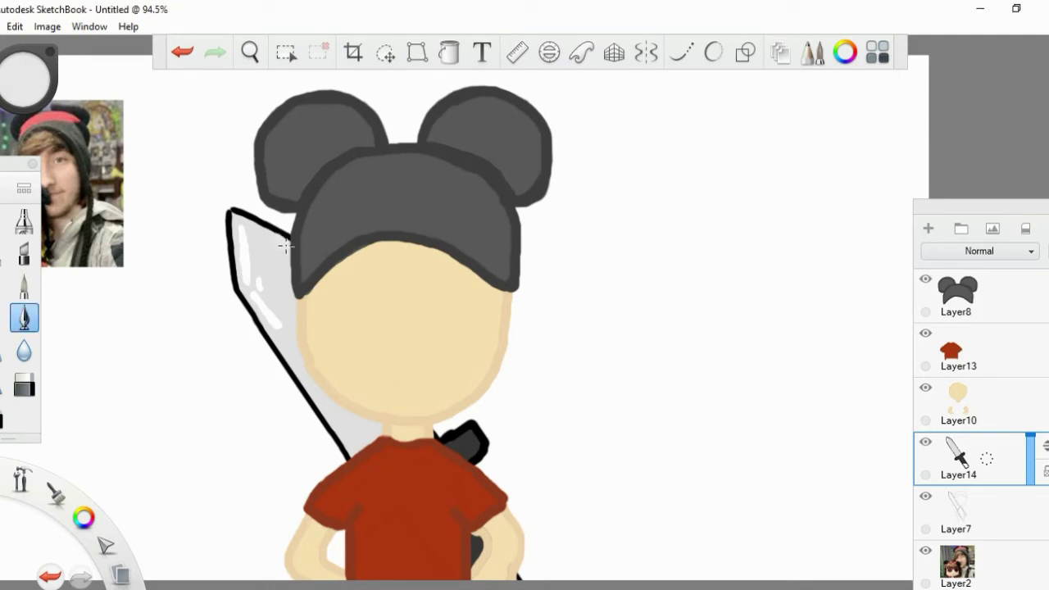
- Sample the skin colour on Layer10, return to near-white, try another highlight near the blade's upper edge and undo it
{"action": "left_click", "coordinate": [959, 406]}
{"action": "left_click", "coordinate": [492, 533], "text": "alt"}
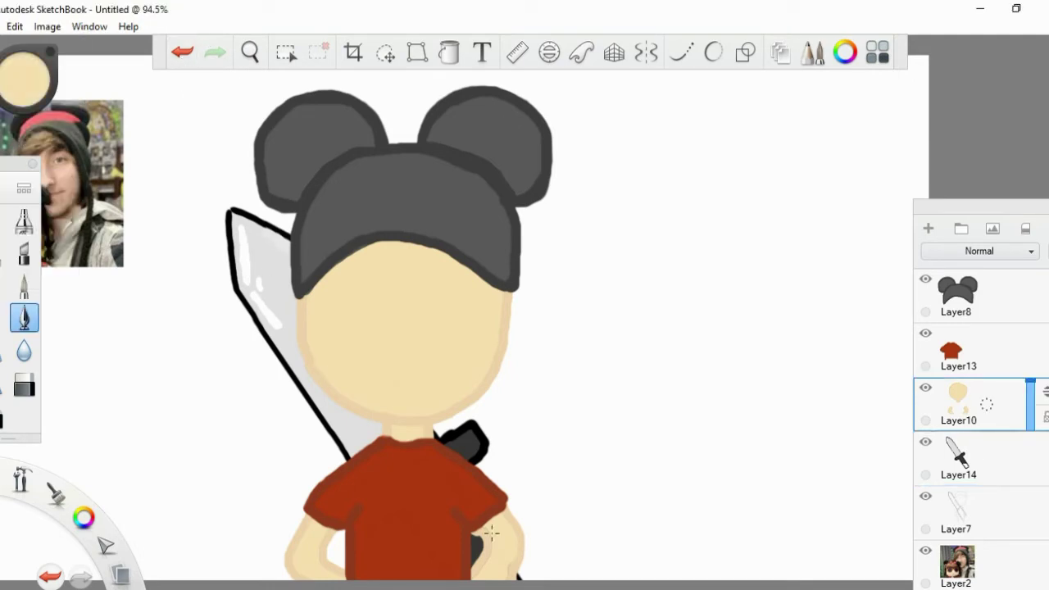
{"action": "left_click", "coordinate": [27, 99]}
{"action": "left_click", "coordinate": [845, 52]}
{"action": "key", "text": "Return"}
{"action": "left_click", "coordinate": [845, 52]}
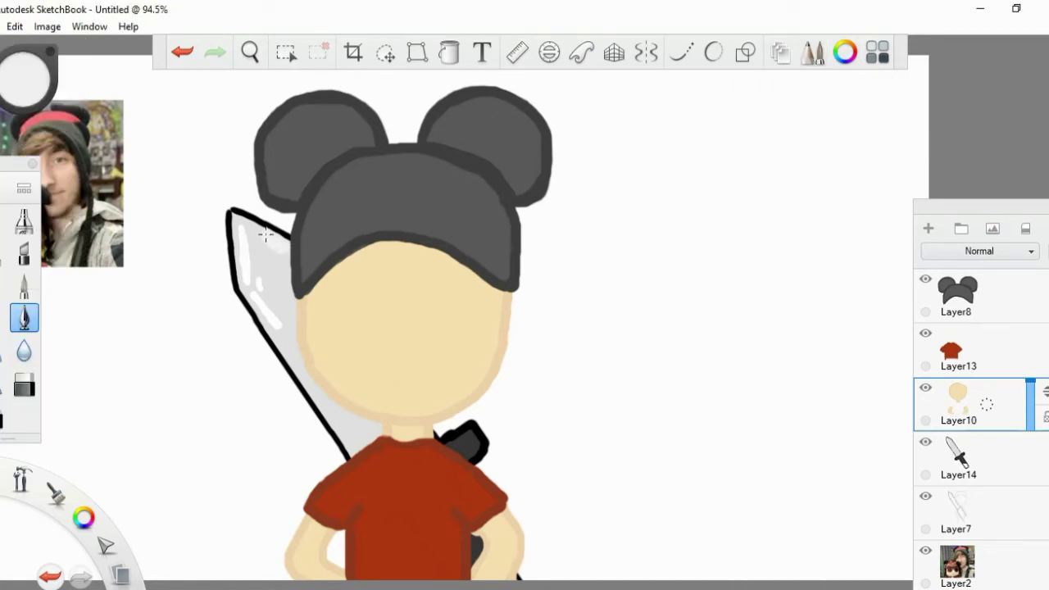
{"action": "left_click", "coordinate": [182, 54]}
{"action": "left_click", "coordinate": [953, 438]}
{"action": "left_click", "coordinate": [184, 56]}
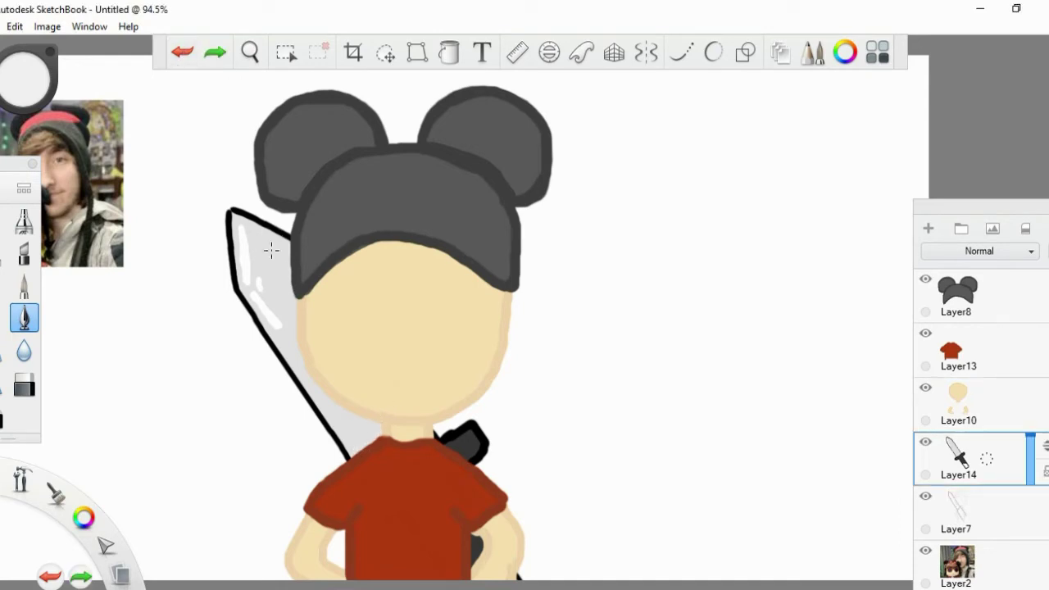
- On a new layer above the sword, draw a light diagonal streak across the blade, hide the sword and try blurring the streak
{"action": "key", "text": "ctrl+shift+n"}
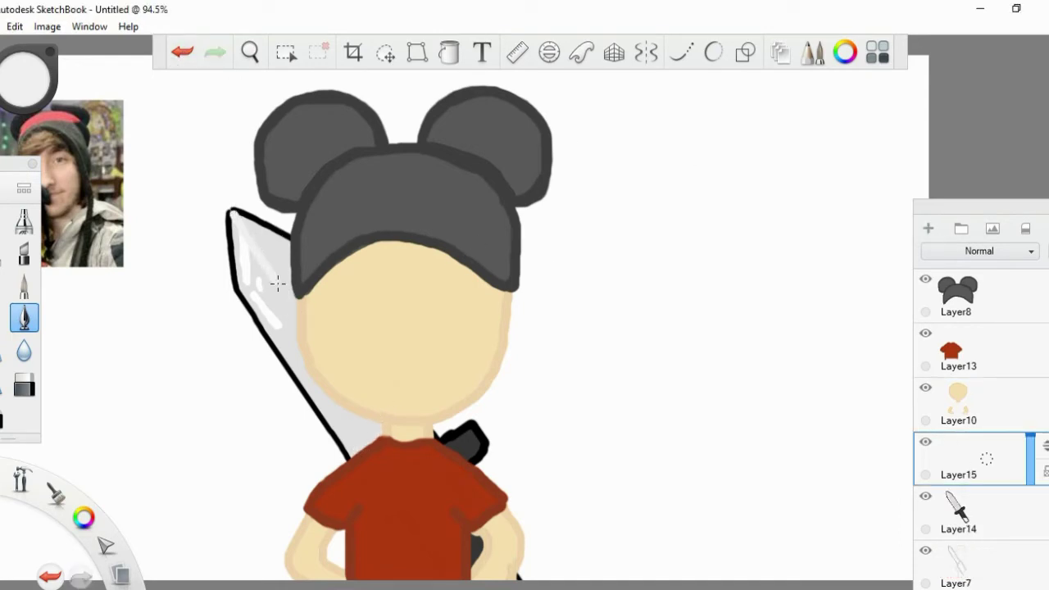
{"action": "left_click_drag", "start_coordinate": [959, 508], "coordinate": [1009, 508]}
{"action": "key", "text": "ctrl+b"}
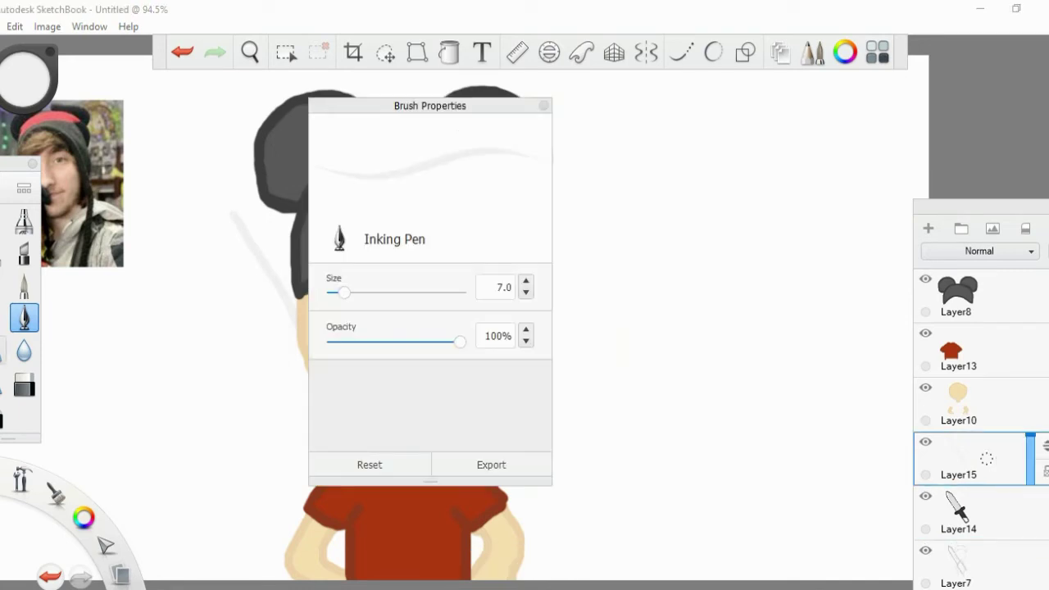
{"action": "left_click", "coordinate": [4, 384]}
{"action": "key", "text": "ctrl+b"}
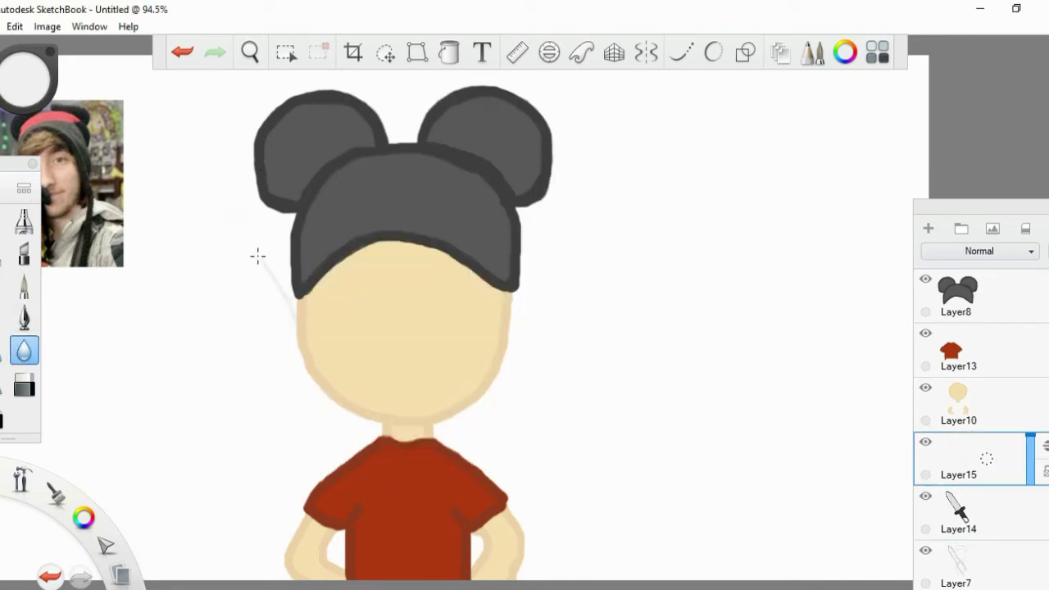
{"action": "key", "text": "ctrl+z"}
{"action": "key", "text": "ctrl+z"}
{"action": "left_click", "coordinate": [182, 54]}
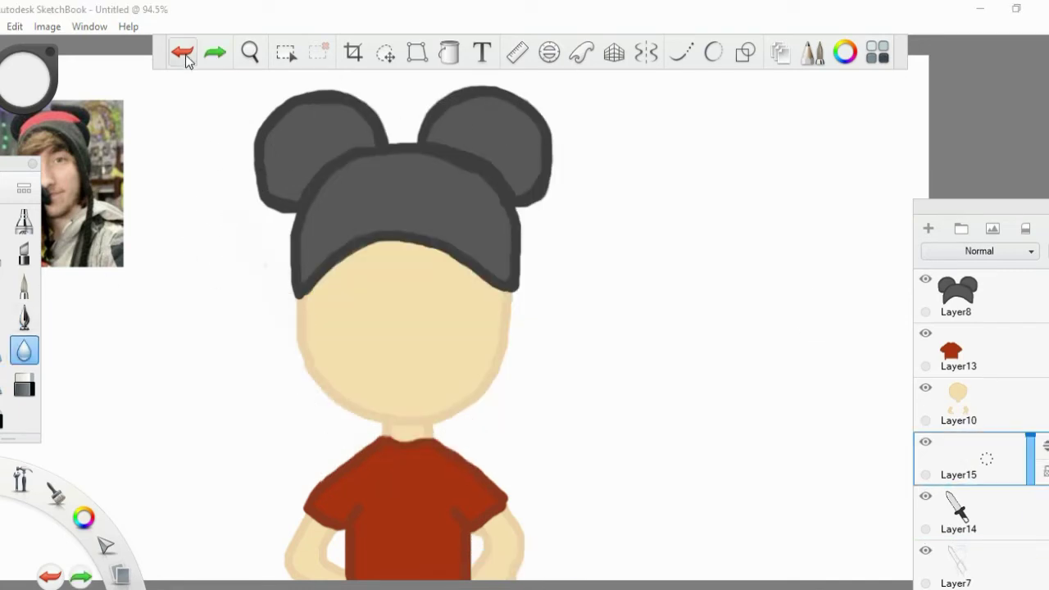
- Adjust the Blur brush and soften the diagonal streak, with the sword shown again
{"action": "key", "text": "ctrl+b"}
{"action": "key", "text": "ctrl+b"}
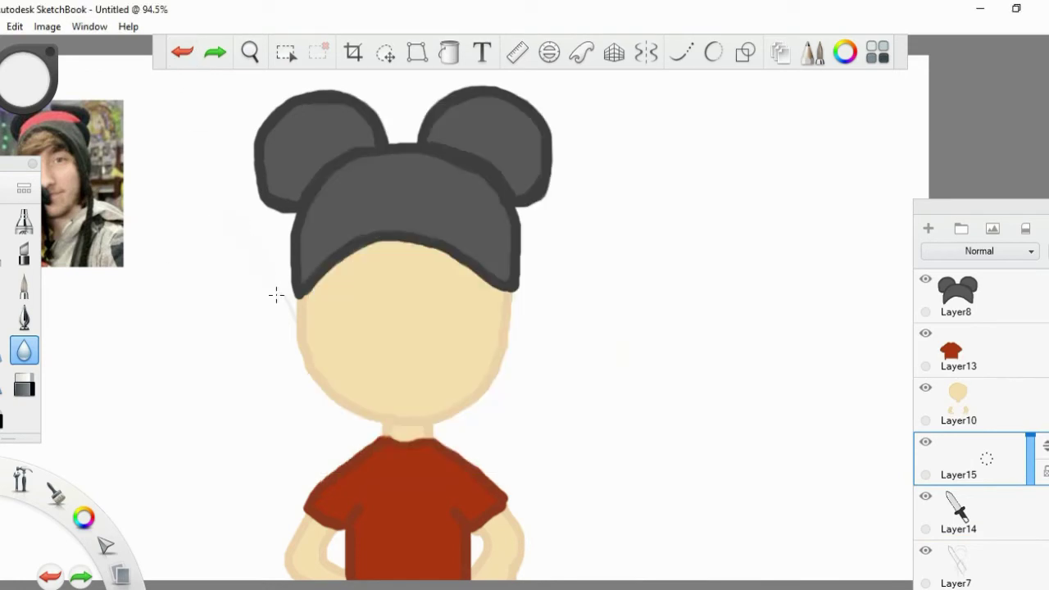
{"action": "key", "text": "ctrl+b"}
{"action": "key", "text": "ctrl+b"}
{"action": "key", "text": "ctrl+y"}
{"action": "left_click", "coordinate": [1015, 455]}
{"action": "key", "text": "ctrl+b"}
{"action": "key", "text": "ctrl+b"}
- Scale the softened streak to about 111% and position it over the visible part of the blade
{"action": "key", "text": "ctrl+t"}
{"action": "left_click_drag", "start_coordinate": [349, 295], "coordinate": [267, 274]}
{"action": "left_click_drag", "start_coordinate": [352, 246], "coordinate": [267, 274]}
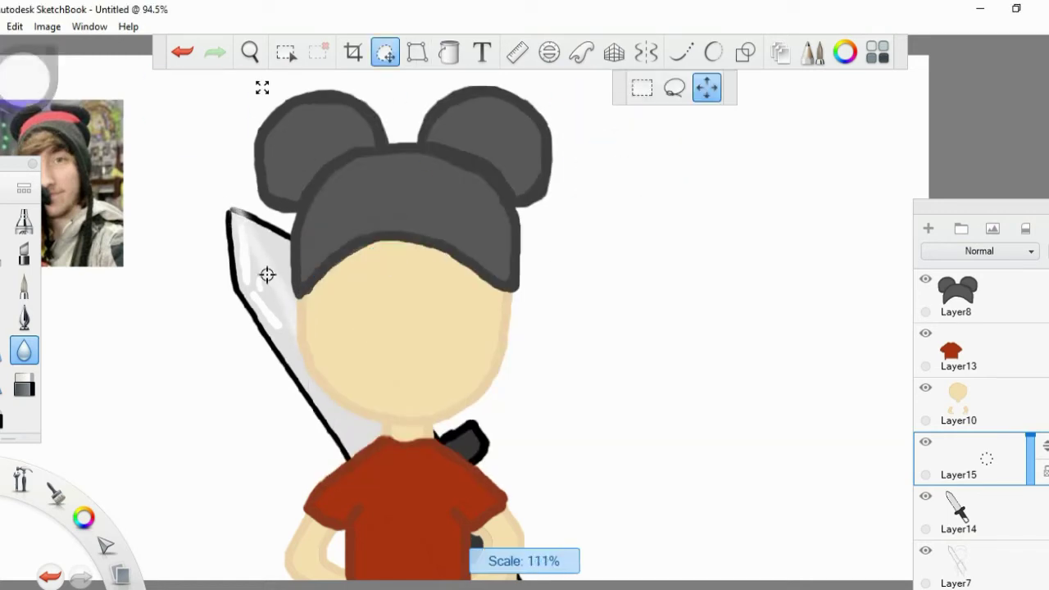
{"action": "left_click", "coordinate": [385, 53]}
- On a new layer above the T-shirt, paint a wavy brown fringe under the beanie with the Inking Pen
{"action": "left_click_drag", "start_coordinate": [991, 300], "coordinate": [1033, 386]}
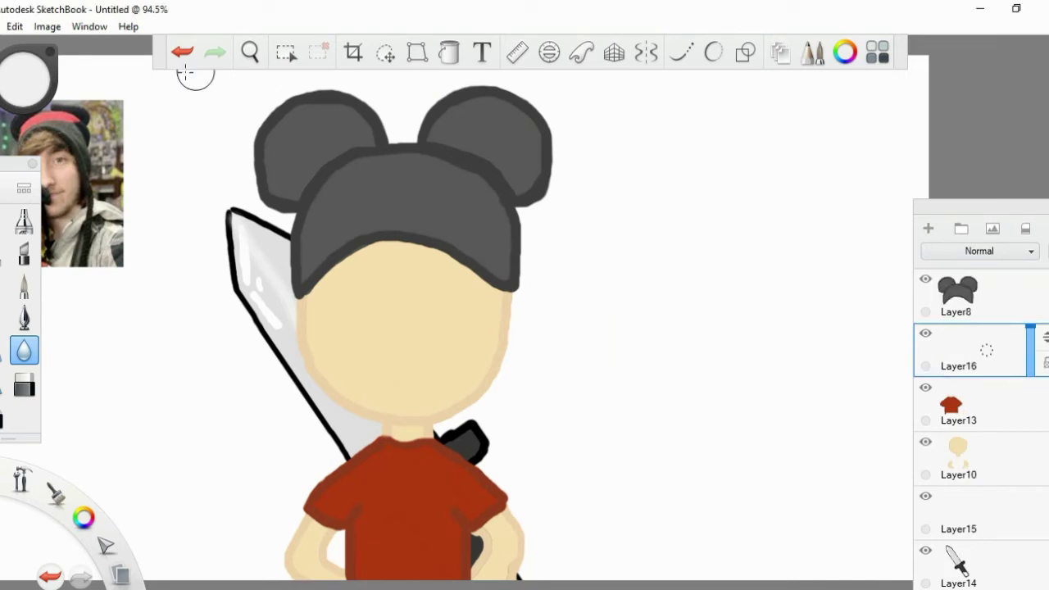
{"action": "left_click", "coordinate": [27, 78]}
{"action": "left_click", "coordinate": [42, 97]}
{"action": "left_click_drag", "start_coordinate": [47, 51], "coordinate": [67, 67]}
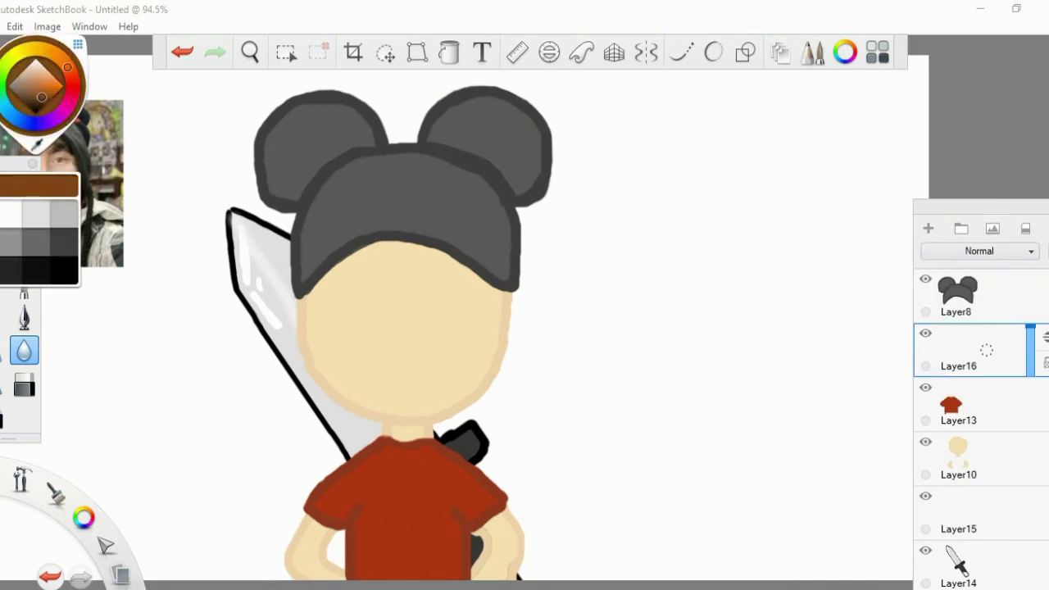
{"action": "left_click", "coordinate": [23, 317]}
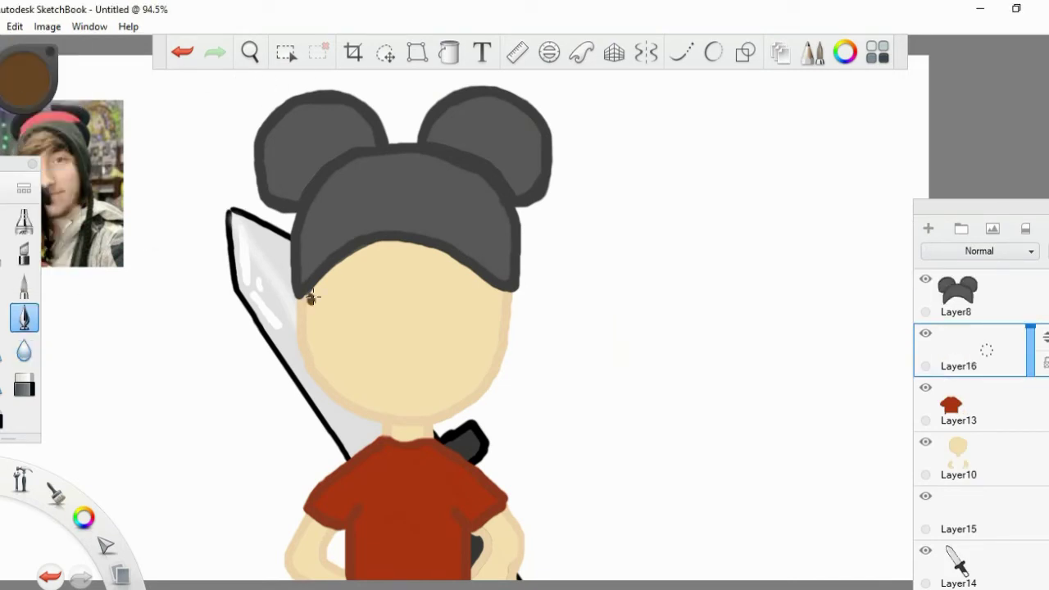
{"action": "left_click_drag", "start_coordinate": [386, 246], "coordinate": [451, 264]}
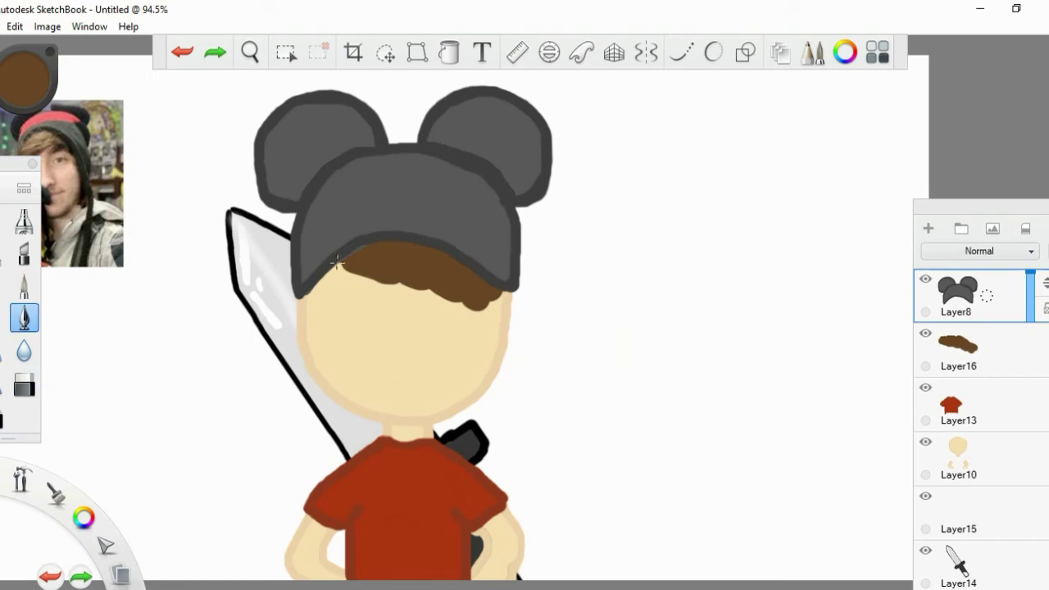
- Outline the fringe's lower edge in a darker brown with hue 28, saturation 41 and lightness 23
{"action": "left_click", "coordinate": [996, 366]}
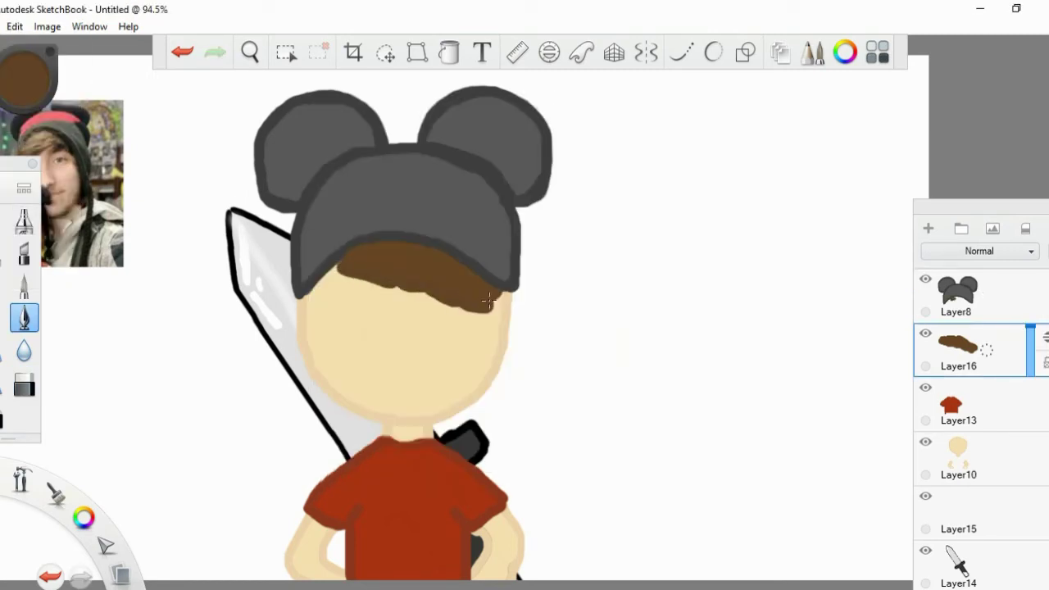
{"action": "key", "text": "ctrl+z"}
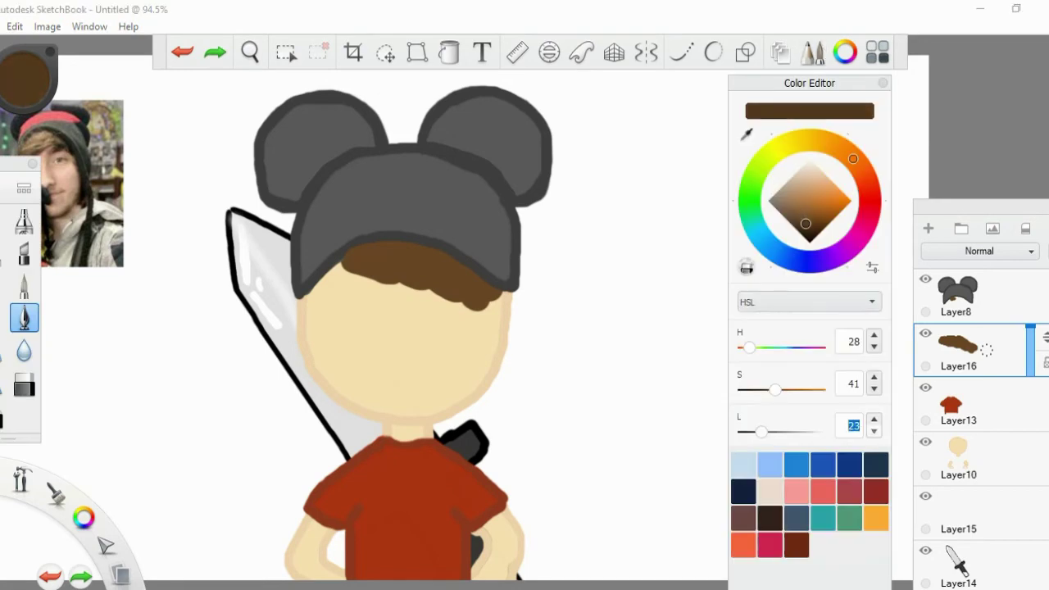
{"action": "key", "text": "ctrl+y"}
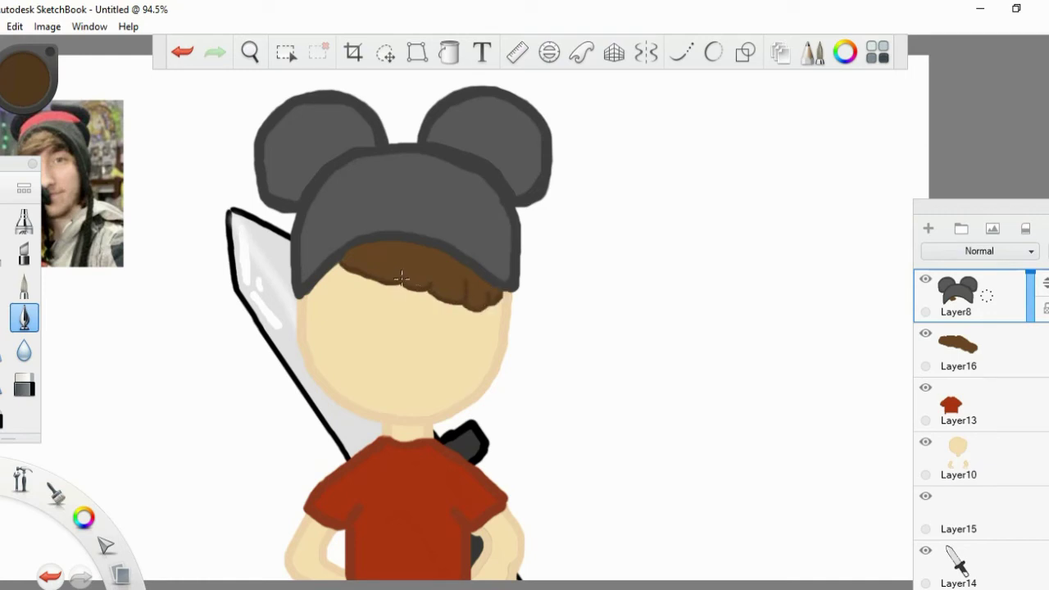
{"action": "left_click", "coordinate": [182, 53]}
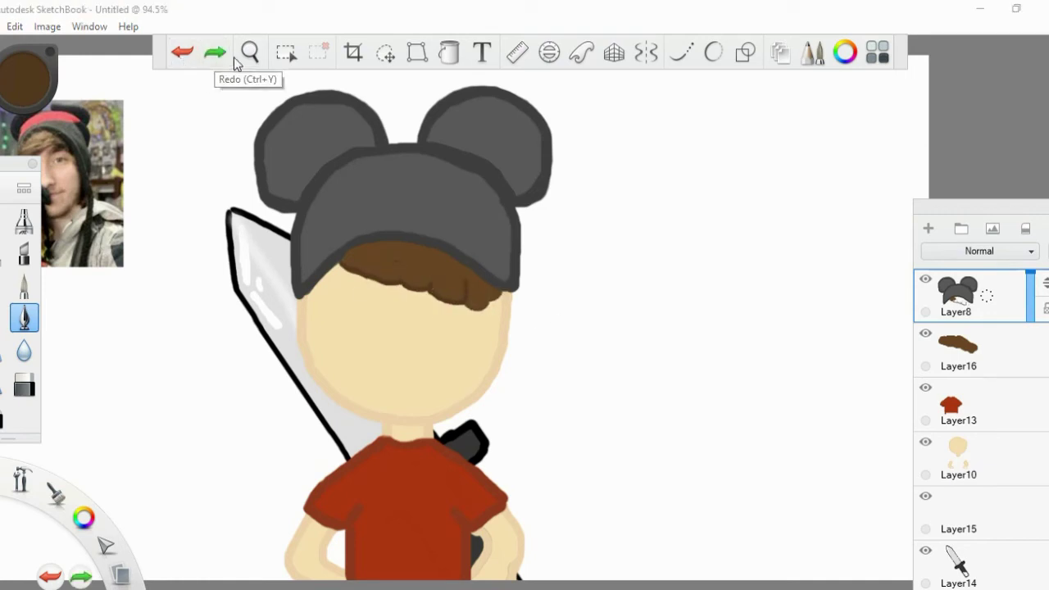
- Draw dark brown strand lines inside the fringe, discarding a blurred strand and the extra layer added for it
{"action": "left_click", "coordinate": [1030, 345]}
{"action": "key", "text": "ctrl+shift+n"}
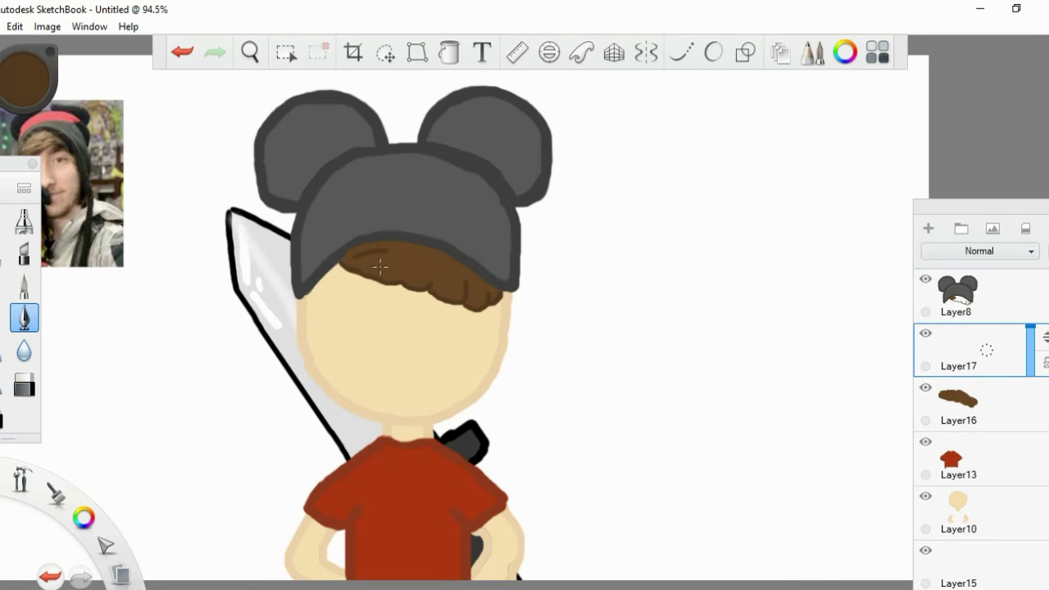
{"action": "key", "text": "b"}
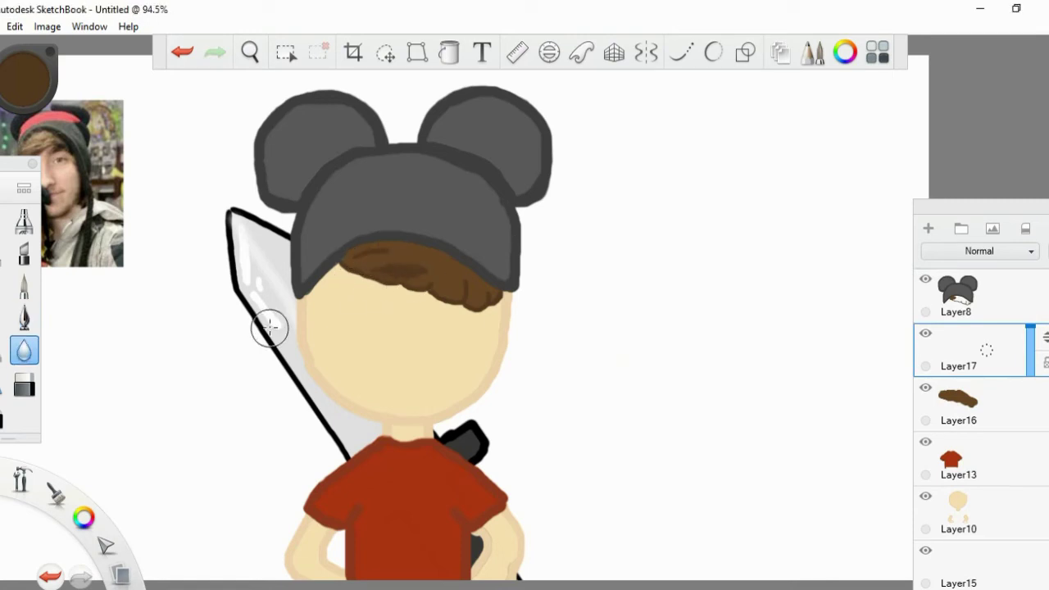
{"action": "left_click_drag", "start_coordinate": [980, 350], "coordinate": [951, 347]}
{"action": "key", "text": "b"}
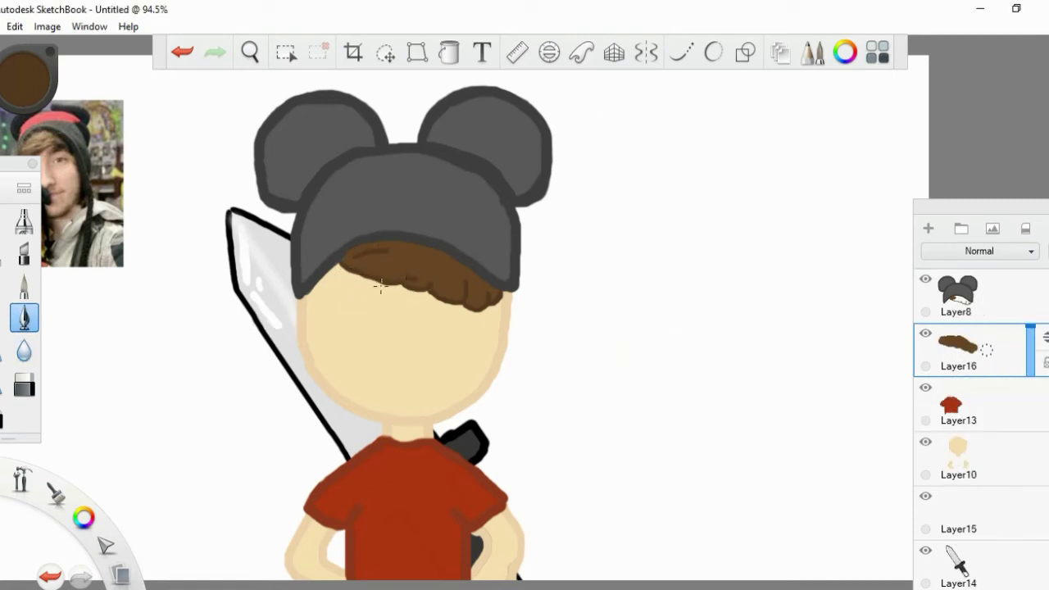
{"action": "key", "text": "ctrl+z"}
{"action": "left_click", "coordinate": [1019, 302]}
- On a new top layer, draw a tall oval eye below the fringe on the sword-handle side and fill it with black
{"action": "key", "text": "ctrl+shift+n"}
{"action": "key", "text": "o"}
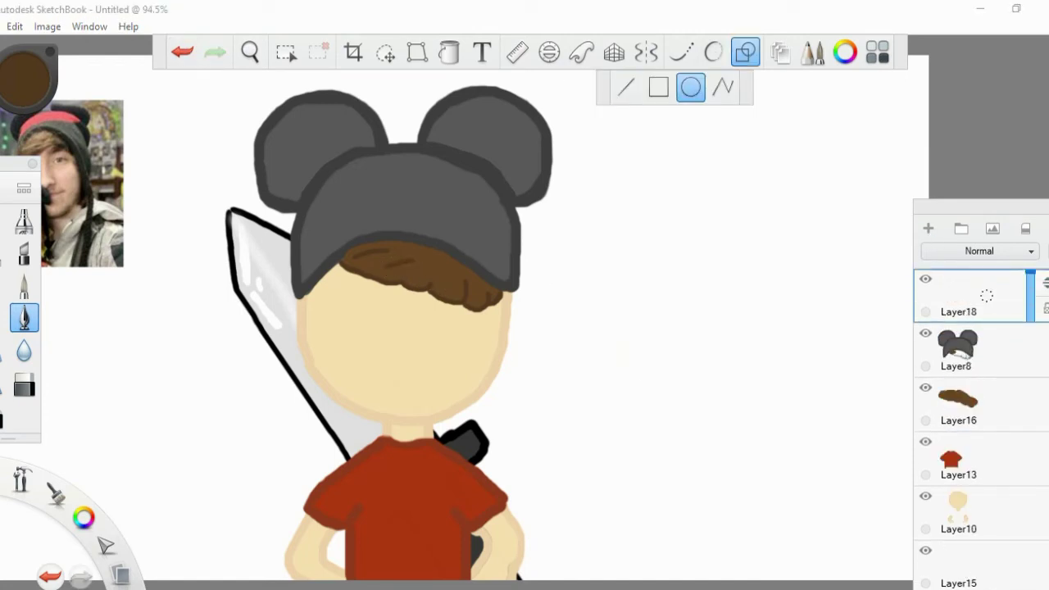
{"action": "left_click", "coordinate": [385, 52]}
{"action": "left_click_drag", "start_coordinate": [542, 323], "coordinate": [543, 372]}
{"action": "left_click", "coordinate": [449, 52]}
{"action": "left_click", "coordinate": [458, 332]}
{"action": "left_click", "coordinate": [457, 54]}
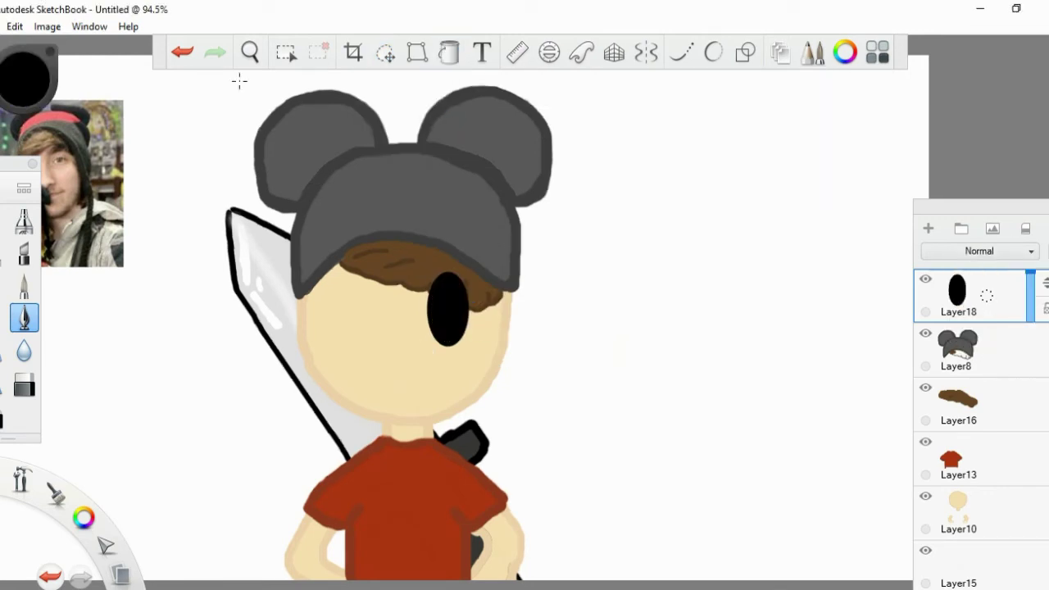
- On another new layer, draw a thick black arch as the winking eye with the Inking Pen and rotate it about -4°
{"action": "key", "text": "ctrl+z"}
{"action": "left_click", "coordinate": [928, 229]}
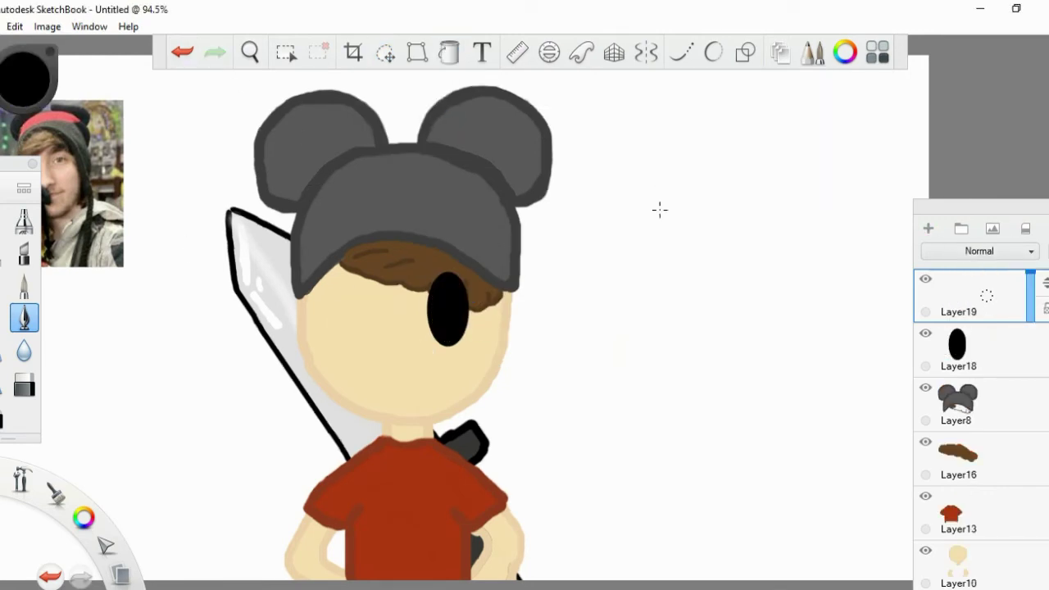
{"action": "key", "text": "ctrl+z"}
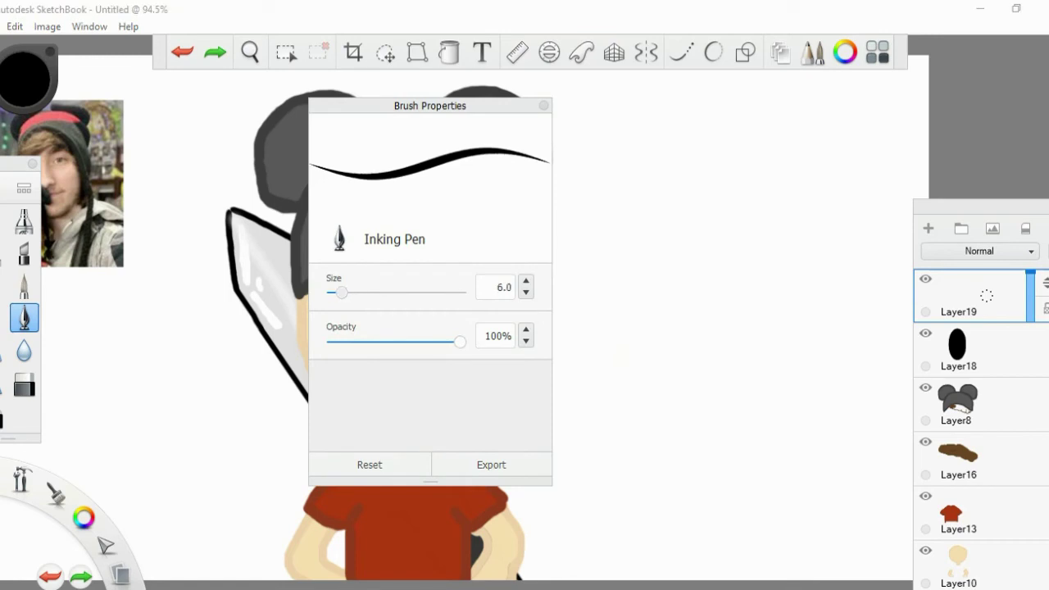
{"action": "key", "text": "ctrl+v"}
{"action": "left_click_drag", "start_coordinate": [508, 314], "coordinate": [553, 290]}
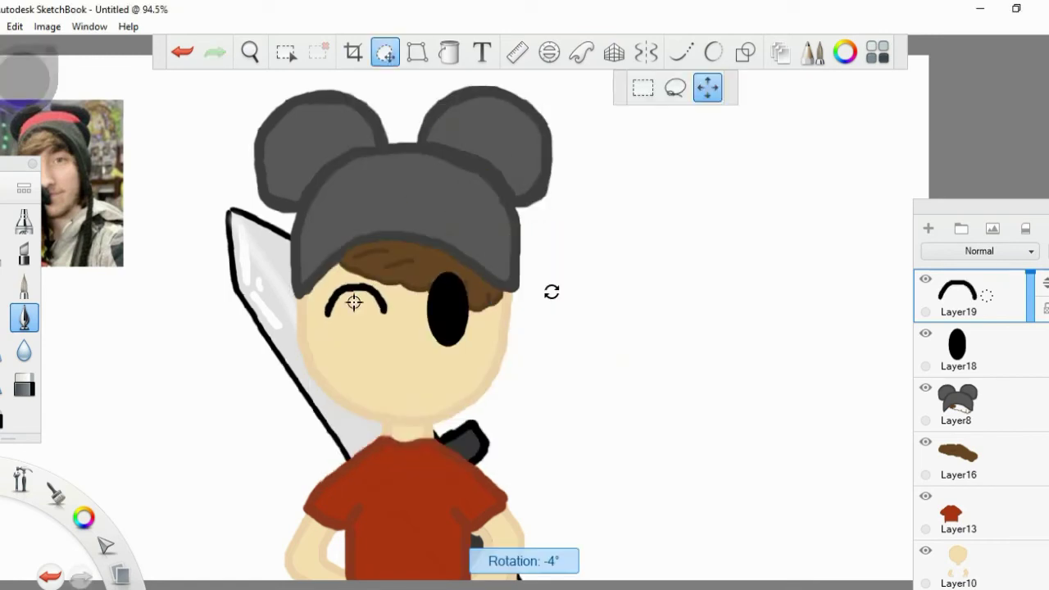
{"action": "key", "text": "Return"}
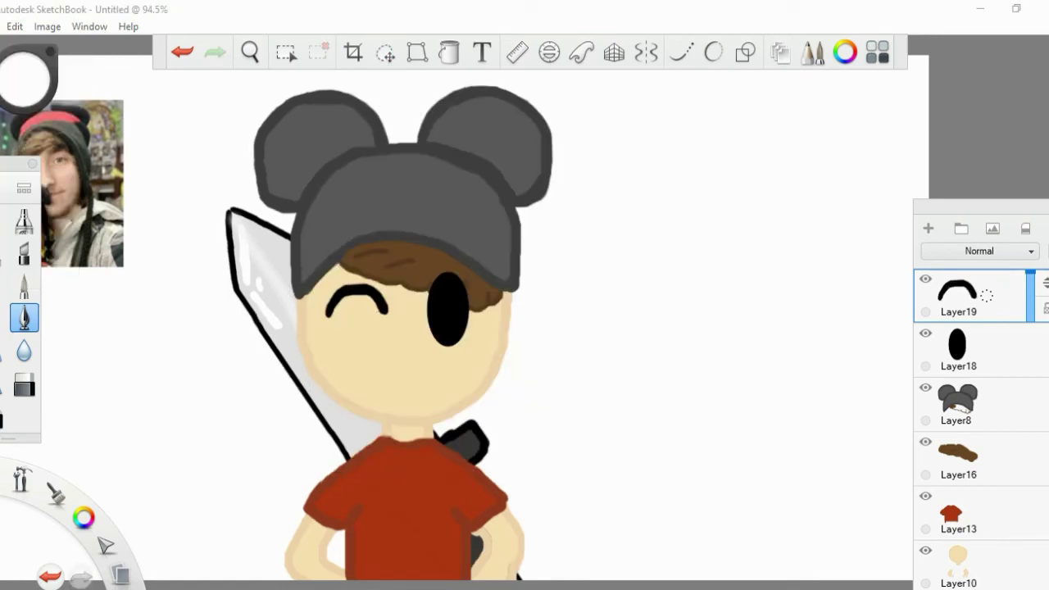
- Add a white highlight to the black oval eye on Layer18 and soften it with Blur at size 24 and strength 7.2
{"action": "left_click", "coordinate": [960, 348]}
{"action": "double_click", "coordinate": [24, 350]}
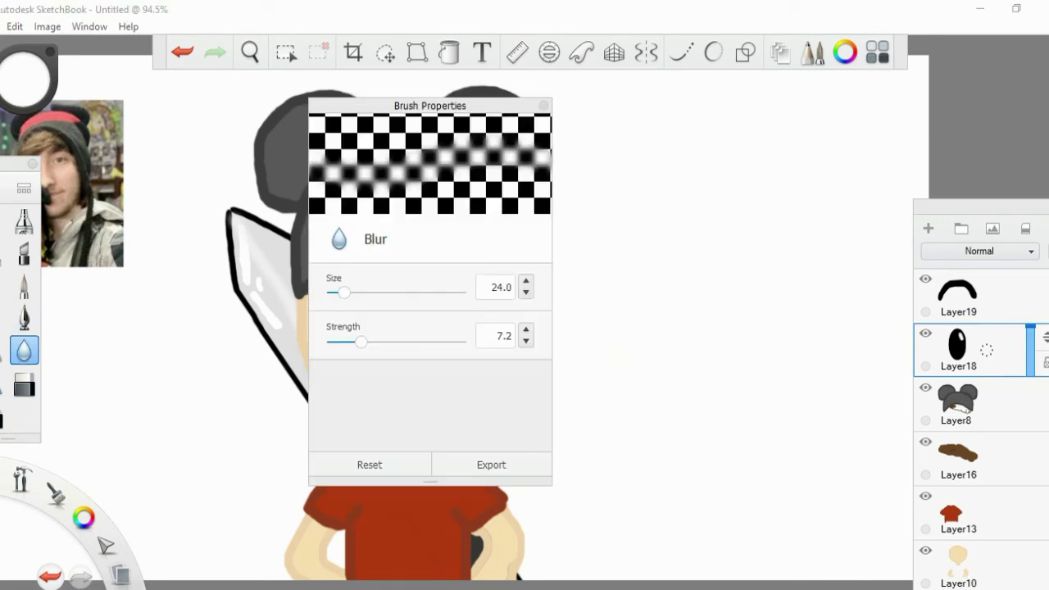
{"action": "left_click", "coordinate": [532, 89]}
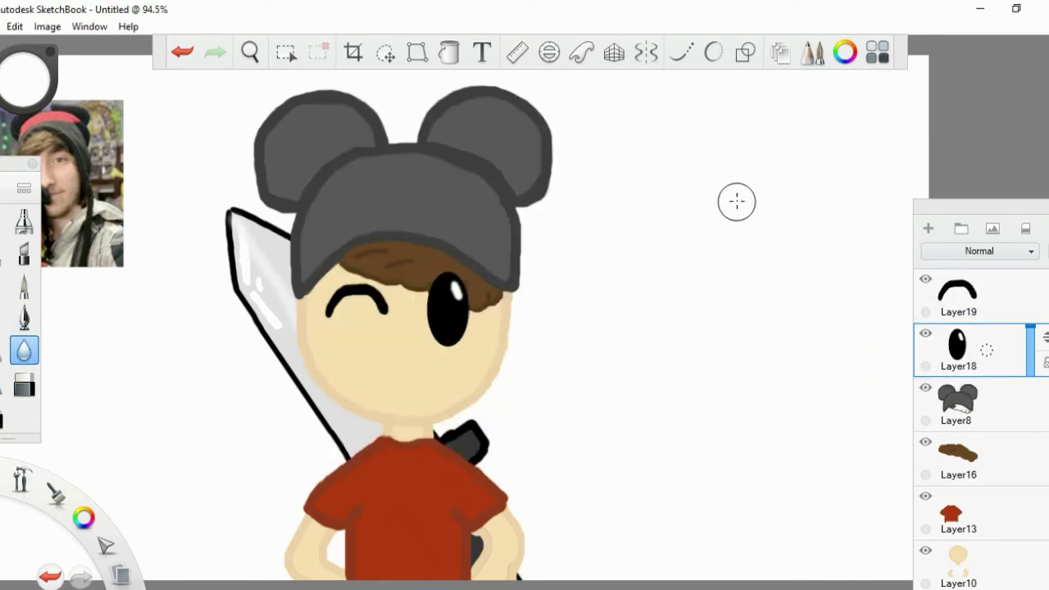
- Add a second small white highlight to the black oval eye and merge the winking eye's layer into Layer18
{"action": "left_click", "coordinate": [24, 317]}
{"action": "key", "text": "b"}
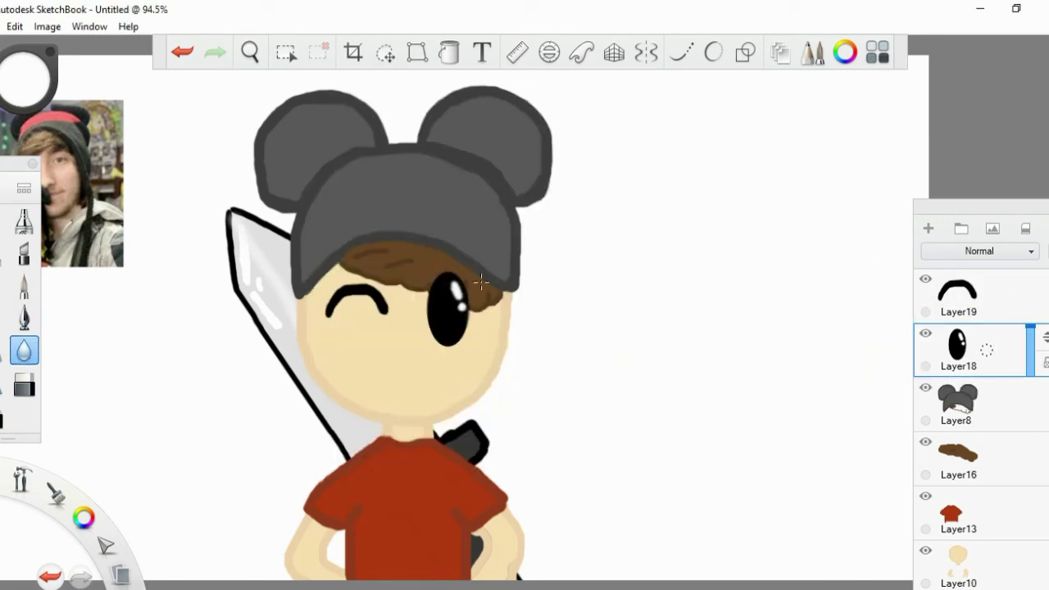
{"action": "left_click", "coordinate": [960, 296]}
{"action": "left_click", "coordinate": [972, 335]}
- On a new top layer, draw a short black lopsided smirk as the mouth with the Inking Pen
{"action": "key", "text": "ctrl+shift+n"}
{"action": "key", "text": "ctrl+b"}
{"action": "left_click", "coordinate": [24, 318]}
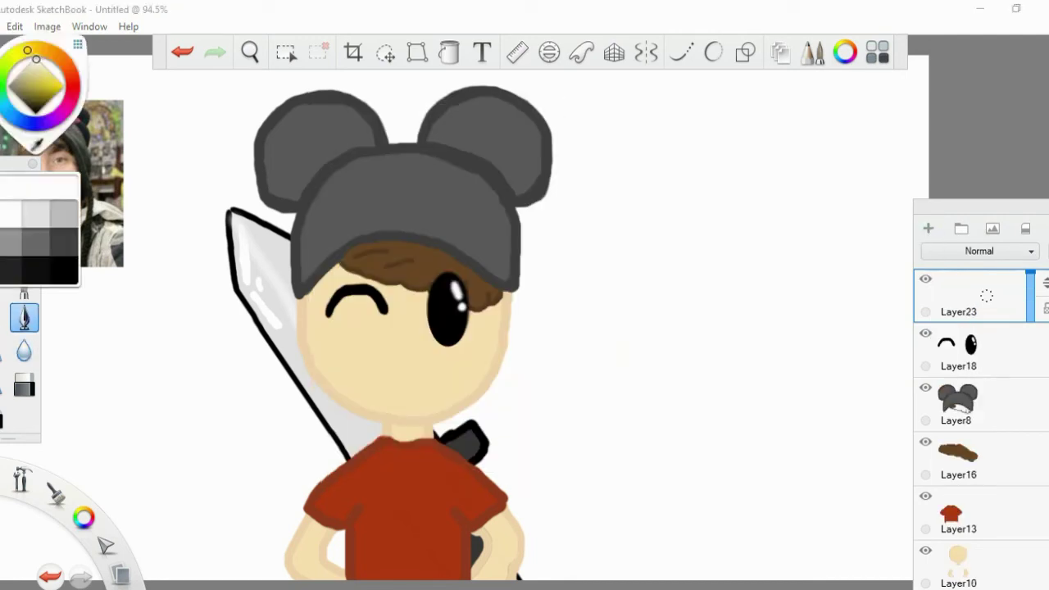
{"action": "left_click", "coordinate": [29, 82]}
{"action": "left_click", "coordinate": [33, 174]}
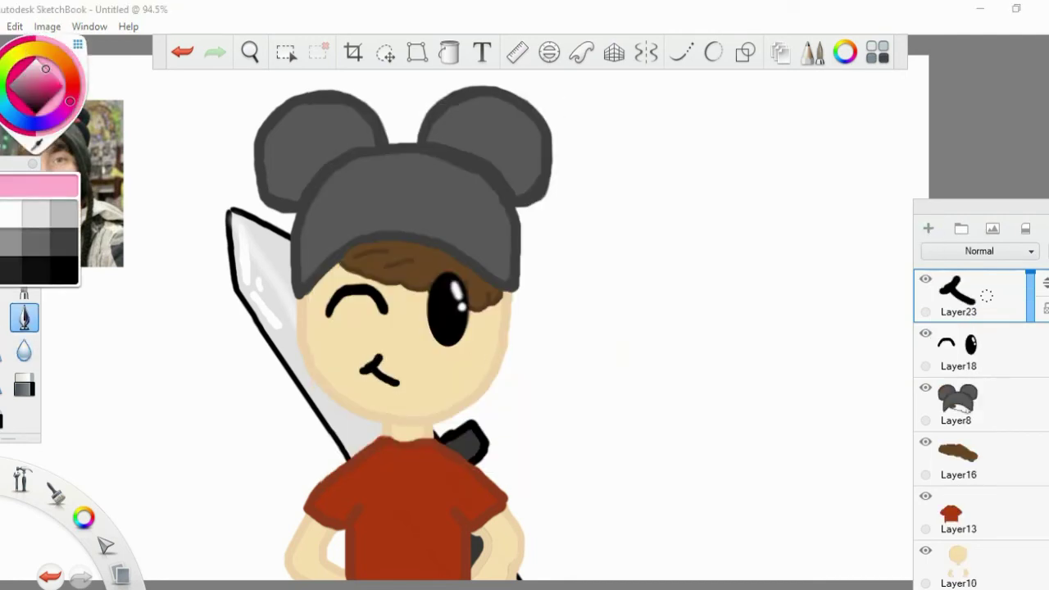
- Paint a round pink blush spot on the cheek below the open oval eye
{"action": "key", "text": "ctrl+b"}
{"action": "key", "text": "ctrl+b"}
{"action": "left_click", "coordinate": [449, 374]}
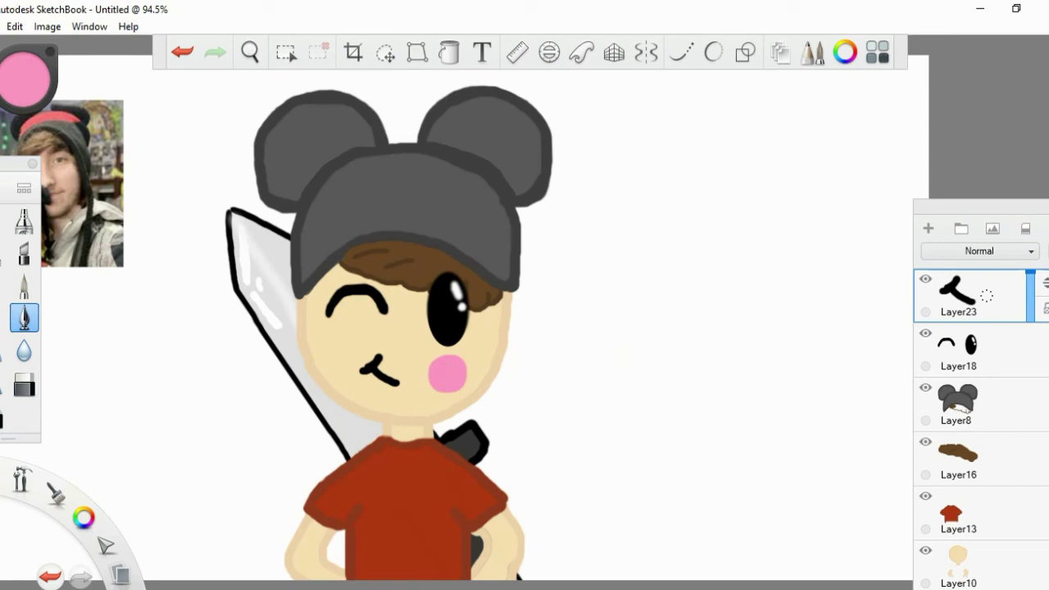
- Soften the pink cheek spot with Blur at size 42 and strength 17.3, undoing the last excess stroke
{"action": "left_click", "coordinate": [24, 350]}
{"action": "key", "text": "ctrl+b"}
{"action": "mouse_move", "coordinate": [330, 342]}
{"action": "left_mouse_down"}
{"action": "mouse_move", "coordinate": [428, 341]}
{"action": "mouse_move", "coordinate": [401, 341]}
{"action": "left_mouse_up"}
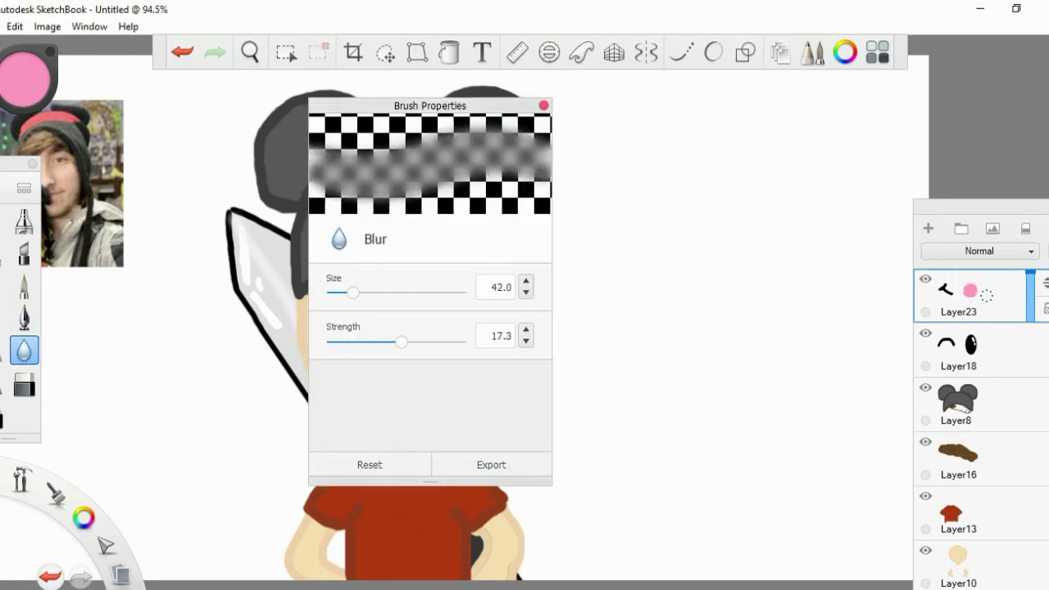
{"action": "key", "text": "ctrl+b"}
{"action": "left_click", "coordinate": [450, 367]}
{"action": "key", "text": "ctrl+b"}
{"action": "key", "text": "ctrl+b"}
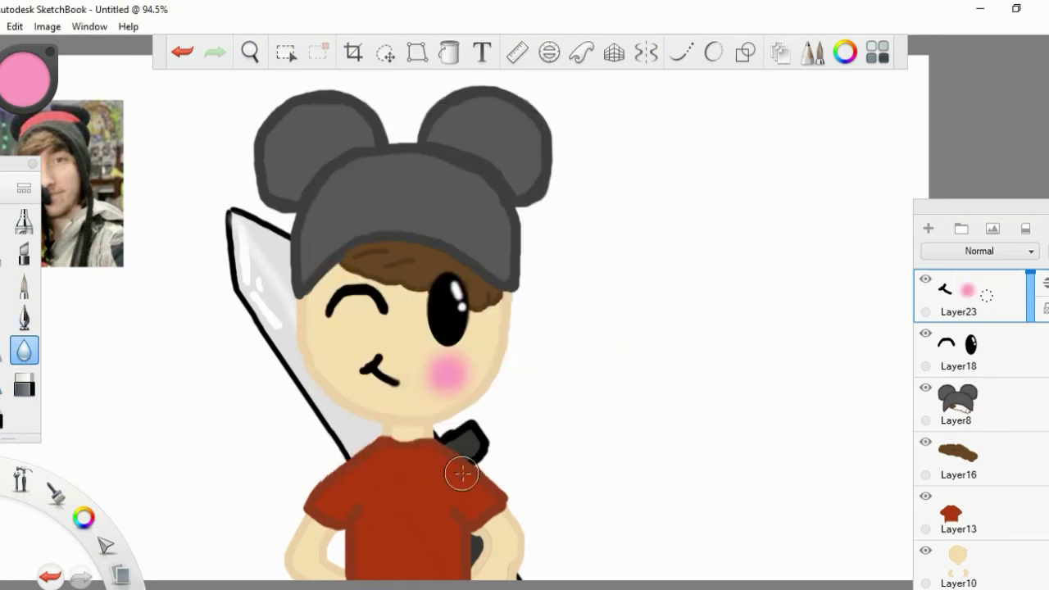
{"action": "key", "text": "ctrl+b"}
{"action": "key", "text": "ctrl+b"}
{"action": "key", "text": "ctrl+z"}
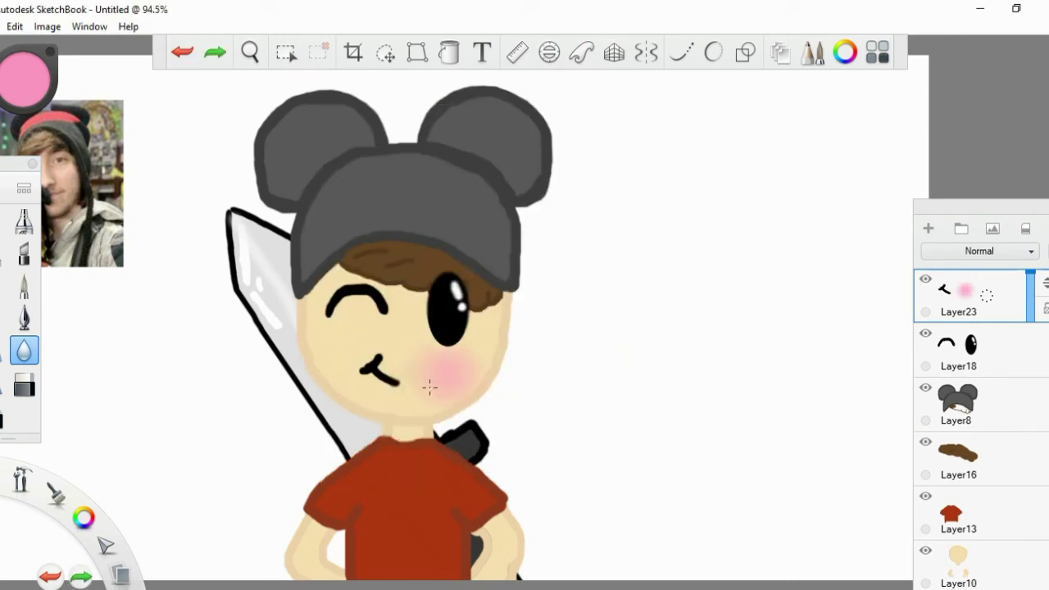
- Merge all character layers and the sword into Layer14, and remove the sword sketch and reference photo layers
{"action": "key", "text": "ctrl+e"}
{"action": "key", "text": "ctrl+e"}
{"action": "key", "text": "ctrl+e"}
{"action": "key", "text": "ctrl+e"}
{"action": "key", "text": "ctrl+e"}
{"action": "key", "text": "ctrl+e"}
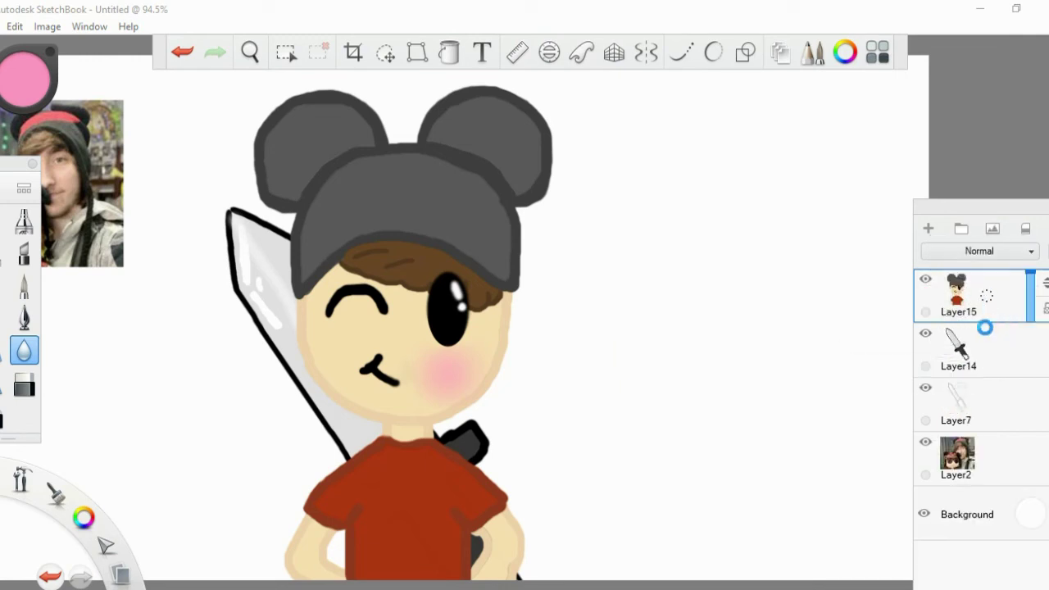
{"action": "key", "text": "ctrl+e"}
{"action": "left_click", "coordinate": [984, 339]}
{"action": "key", "text": "ctrl+e"}
{"action": "left_click_drag", "start_coordinate": [1030, 329], "coordinate": [1032, 387]}
{"action": "left_click", "coordinate": [1026, 228]}
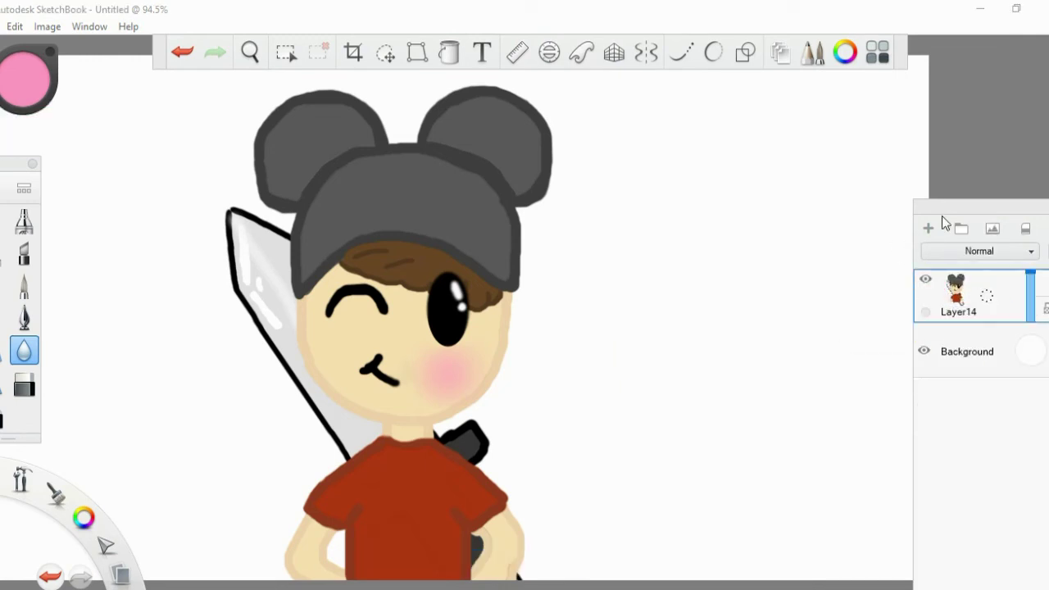
- Fill a new layer beneath the character with a vertical blue-violet, pink and yellow linear gradient as a pastel backdrop
{"action": "left_click", "coordinate": [929, 228]}
{"action": "left_click", "coordinate": [614, 52]}
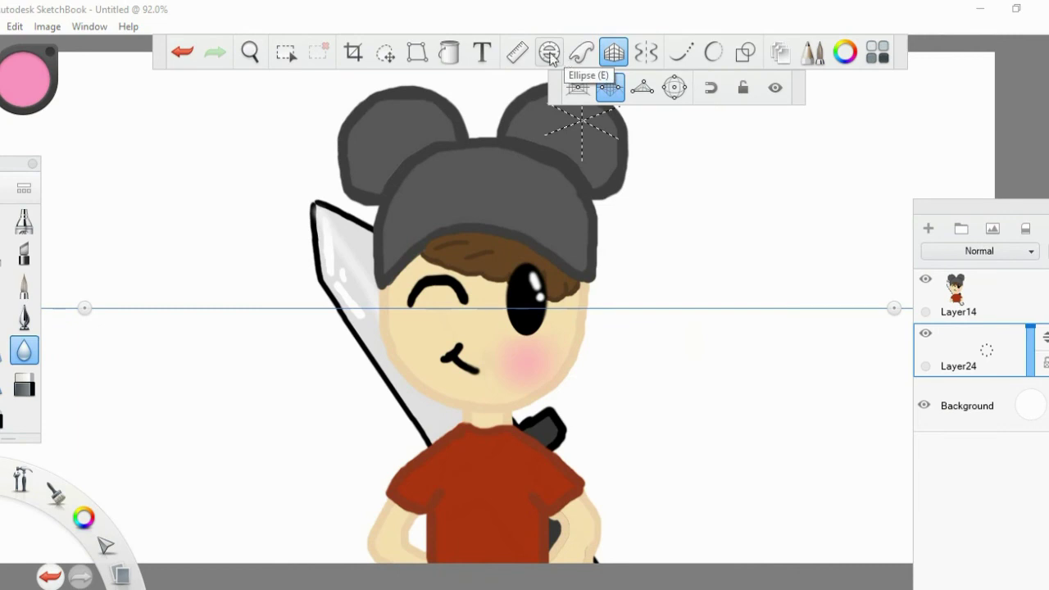
{"action": "left_click", "coordinate": [450, 52]}
{"action": "left_click_drag", "start_coordinate": [472, 521], "coordinate": [473, 130]}
{"action": "left_click", "coordinate": [473, 130]}
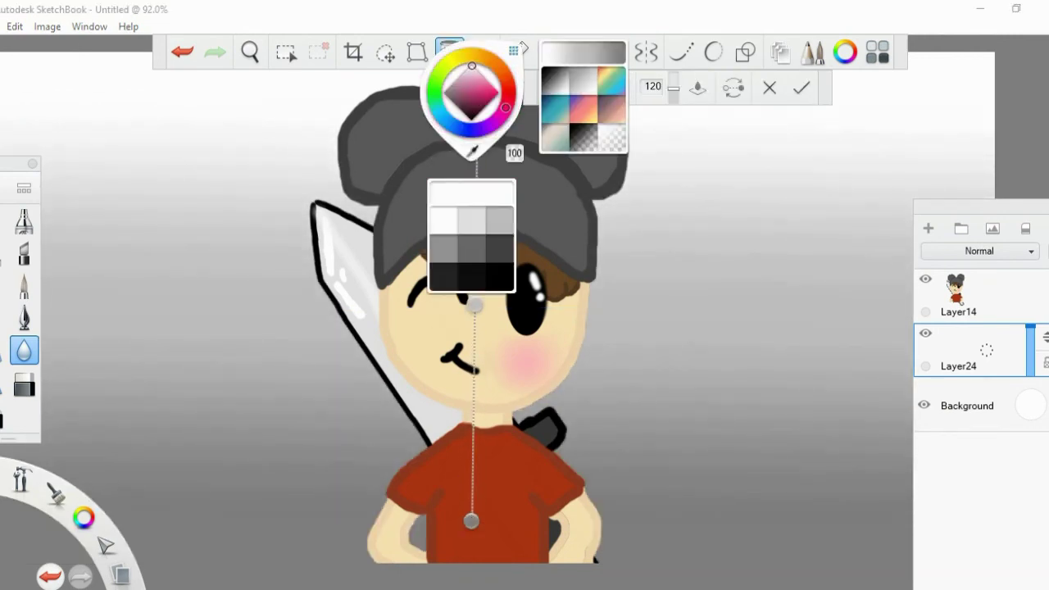
{"action": "left_click", "coordinate": [590, 82]}
{"action": "left_click", "coordinate": [801, 88]}
{"action": "left_click_drag", "start_coordinate": [164, 270], "coordinate": [316, 373]}
{"action": "key", "text": "ctrl+z"}
{"action": "left_click", "coordinate": [187, 418]}
{"action": "key", "text": "ctrl+z"}
- Make the character layer active again and set the drawing colour to white
{"action": "scroll", "coordinate": [199, 246], "scroll_direction": "down", "scroll_amount": 1}
{"action": "scroll", "coordinate": [492, 327], "scroll_direction": "down", "scroll_amount": 1}
{"action": "left_click", "coordinate": [959, 295]}
{"action": "left_click", "coordinate": [27, 79]}
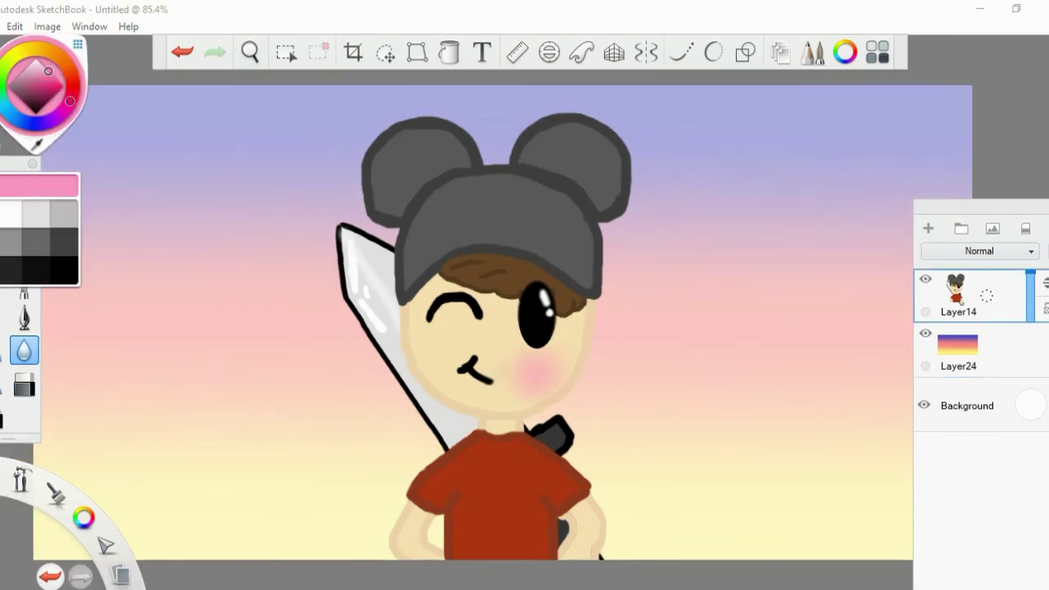
{"action": "left_click", "coordinate": [37, 63]}
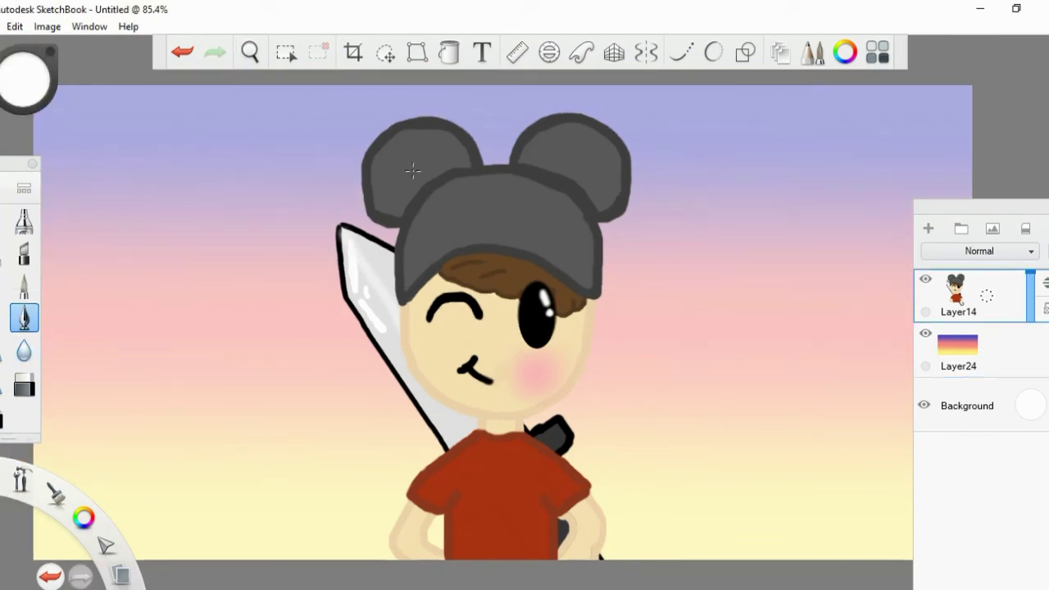
{"action": "left_click", "coordinate": [179, 56]}
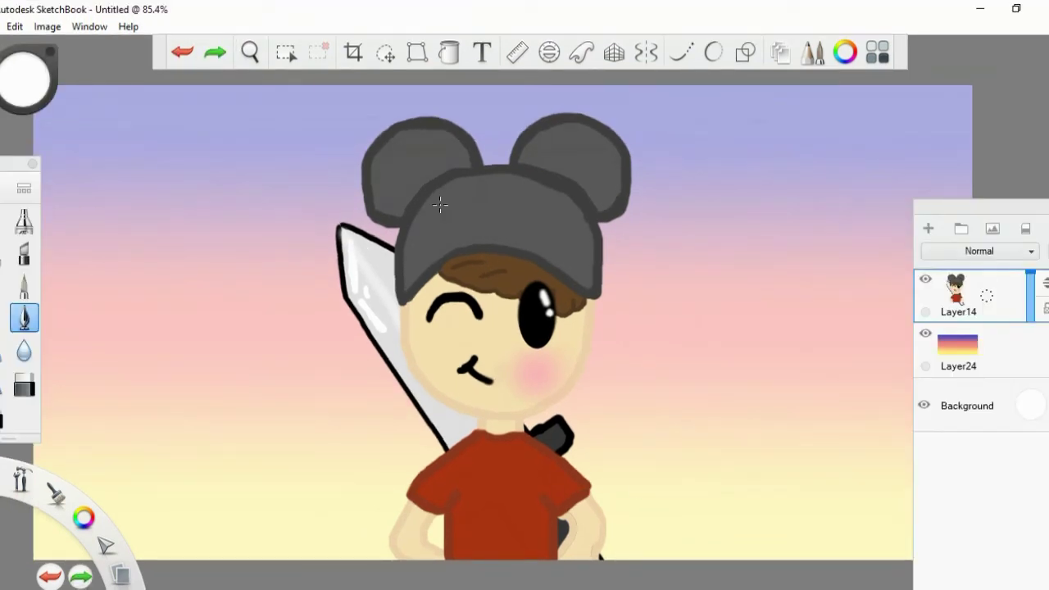
{"action": "left_click", "coordinate": [432, 193]}
{"action": "left_click", "coordinate": [556, 191]}
{"action": "left_click", "coordinate": [27, 80]}
{"action": "double_click", "coordinate": [179, 56]}
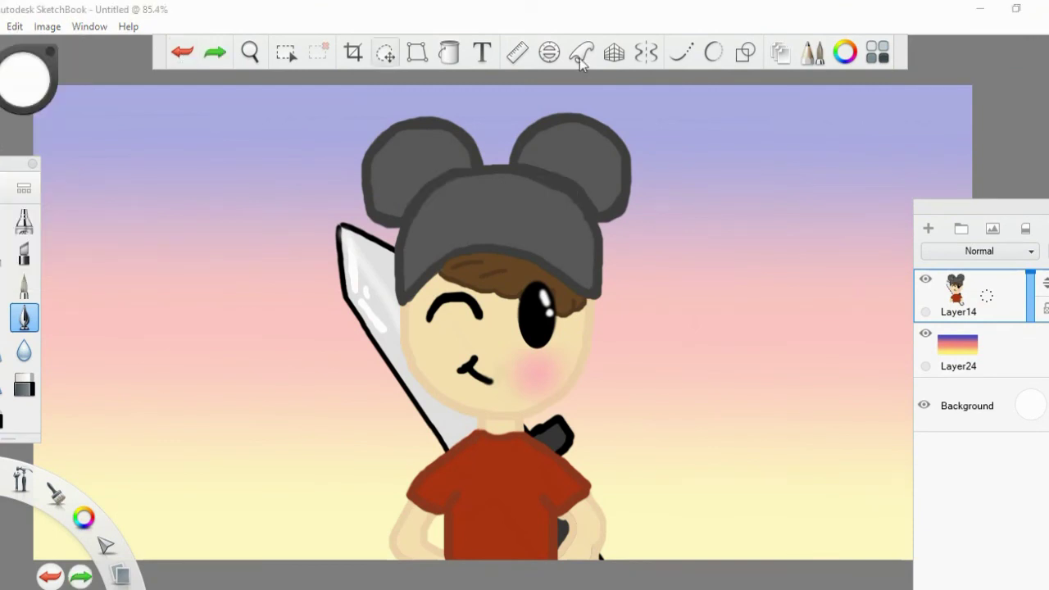
{"action": "left_click", "coordinate": [745, 53]}
{"action": "left_click", "coordinate": [661, 88]}
{"action": "left_click_drag", "start_coordinate": [423, 185], "coordinate": [448, 209]}
{"action": "left_click", "coordinate": [450, 52]}
{"action": "left_click", "coordinate": [555, 88]}
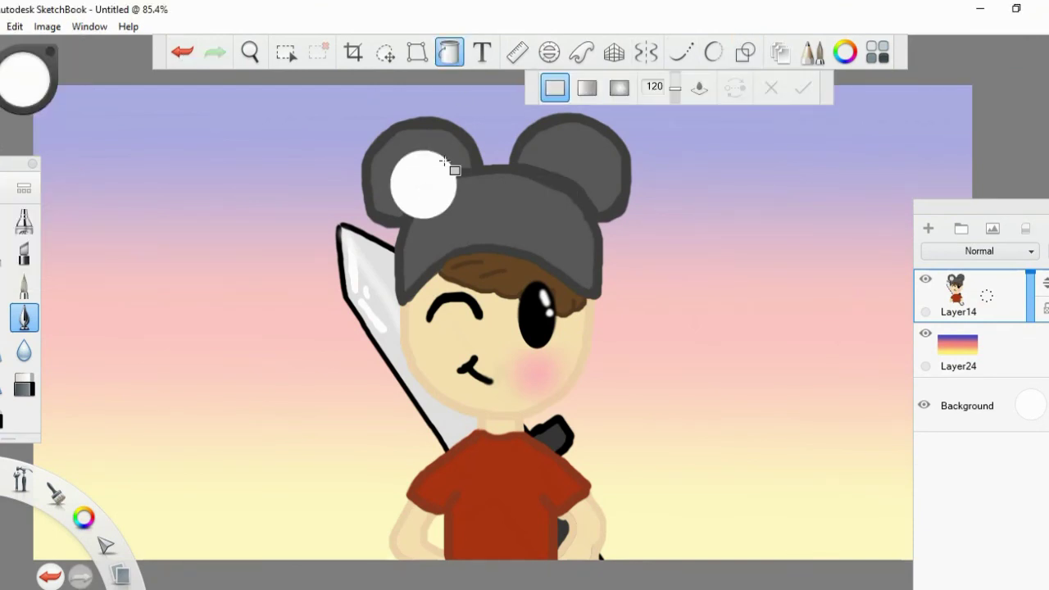
{"action": "left_click", "coordinate": [185, 54]}
{"action": "left_click", "coordinate": [185, 54]}
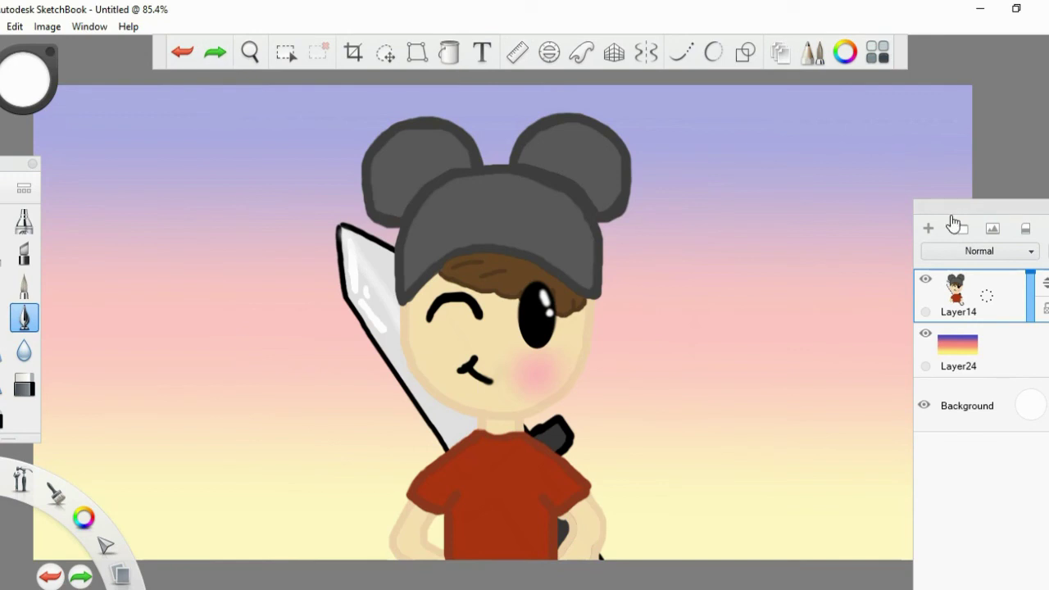
- On a new top layer, draw a filled white circle where the ear on the sword-blade side meets the beanie
{"action": "left_click", "coordinate": [929, 229]}
{"action": "left_click", "coordinate": [745, 53]}
{"action": "left_click_drag", "start_coordinate": [432, 187], "coordinate": [449, 204]}
- Duplicate the white circle, move the copy level to the base of the other ear, and merge both into the character layer
{"action": "left_click", "coordinate": [385, 52]}
{"action": "left_click", "coordinate": [975, 299]}
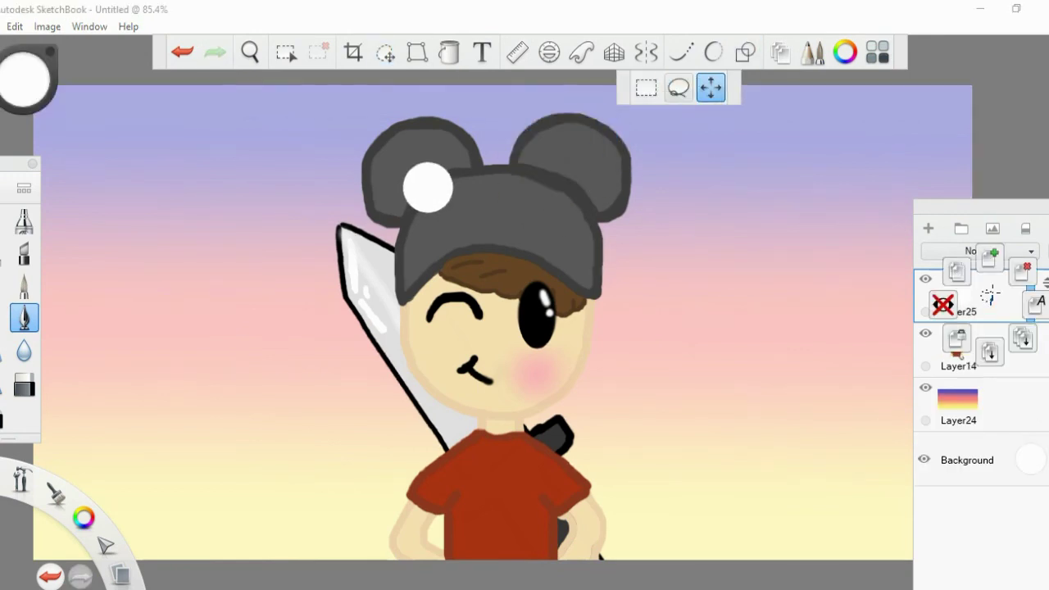
{"action": "left_click", "coordinate": [981, 256]}
{"action": "left_click_drag", "start_coordinate": [520, 192], "coordinate": [652, 190]}
{"action": "left_click", "coordinate": [983, 308]}
{"action": "left_click", "coordinate": [981, 351]}
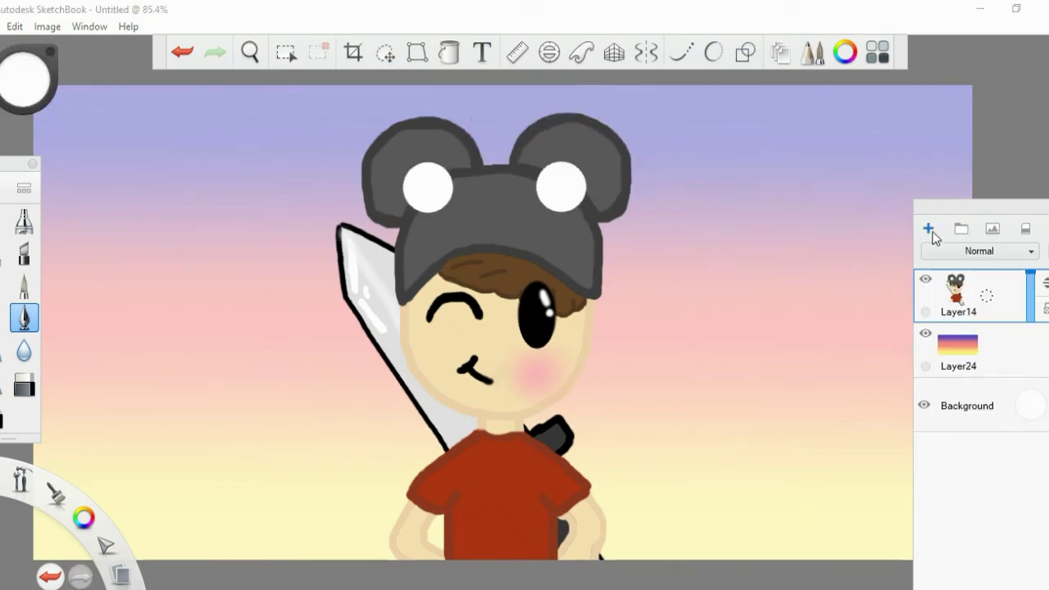
- On a new layer, draw a curved smile in the T-shirt's red on the beanie, rotate it -5°, and merge it into Layer14
{"action": "left_click", "coordinate": [25, 78]}
{"action": "left_click", "coordinate": [57, 197]}
{"action": "double_click", "coordinate": [23, 317]}
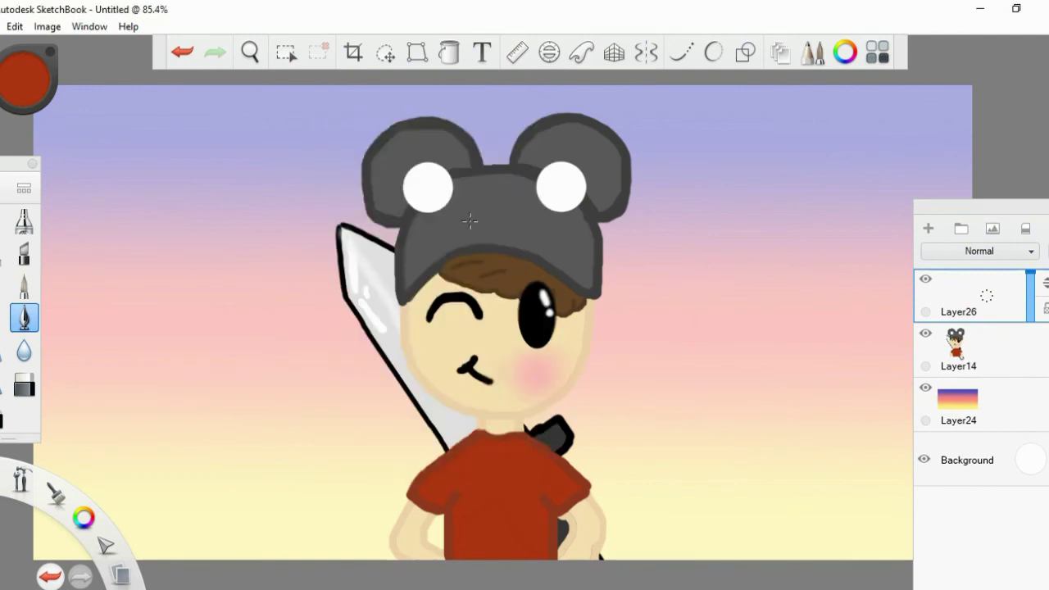
{"action": "left_click", "coordinate": [385, 53]}
{"action": "left_click_drag", "start_coordinate": [555, 224], "coordinate": [564, 197]}
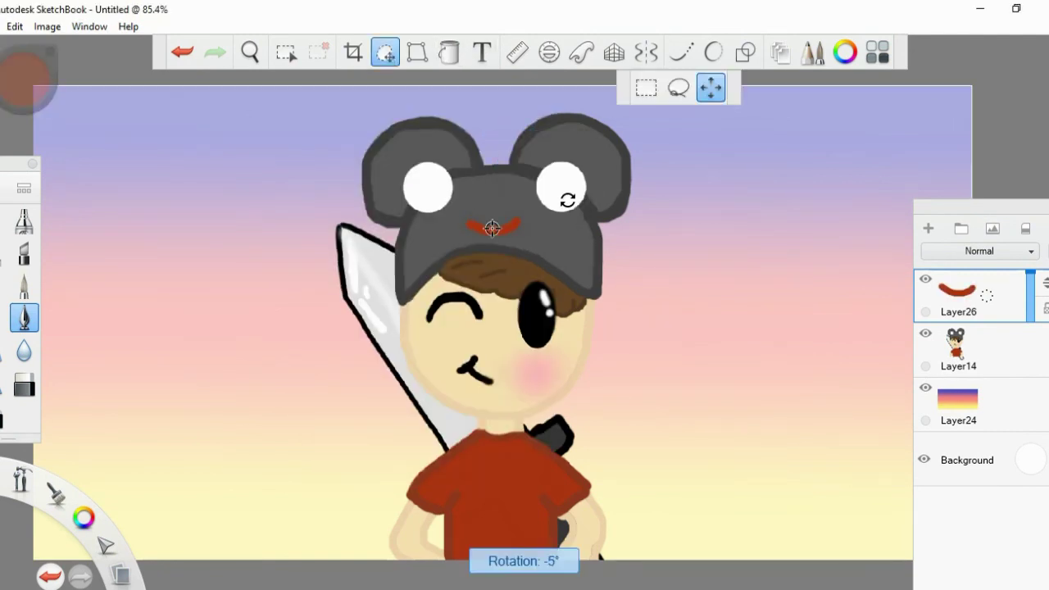
{"action": "key", "text": "Return"}
{"action": "key", "text": "ctrl+e"}
- Outline the two white circles on the beanie in very light grey, discarding a try with the ellipse shape
{"action": "left_click", "coordinate": [845, 53]}
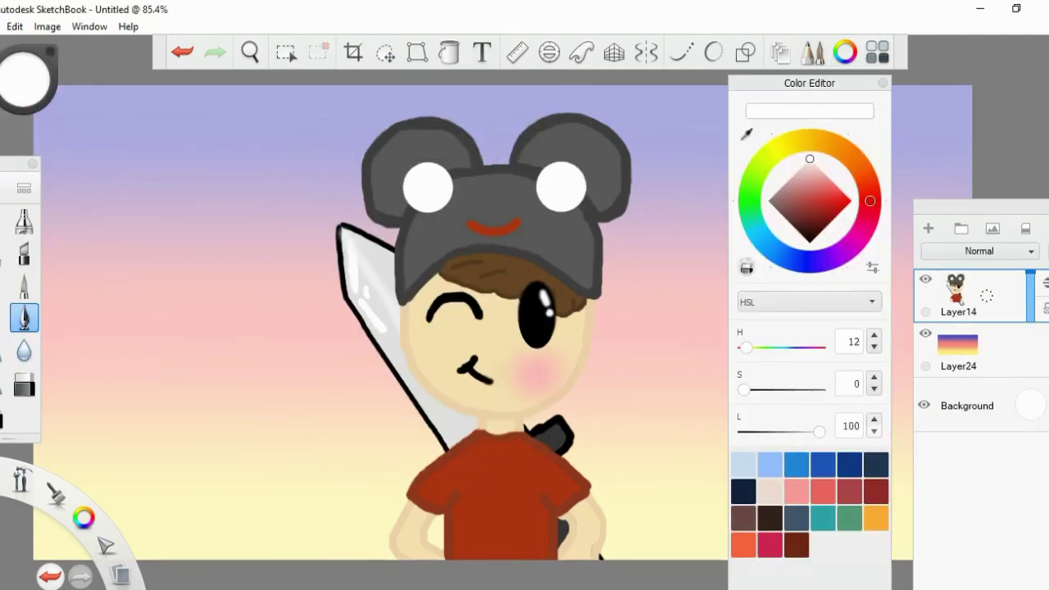
{"action": "left_click", "coordinate": [745, 52]}
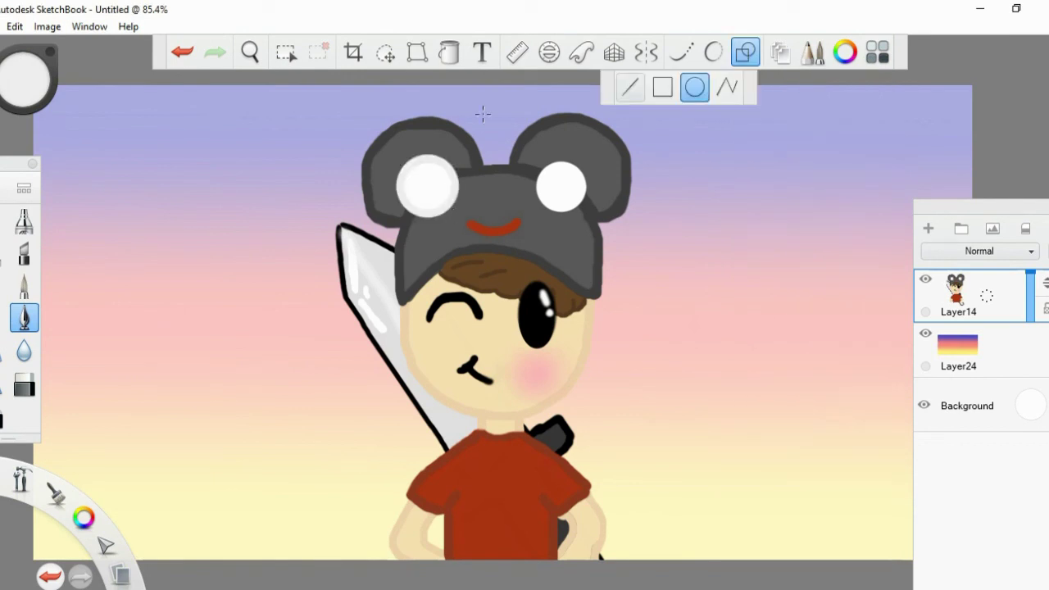
{"action": "key", "text": "ctrl+z"}
{"action": "left_click", "coordinate": [191, 55]}
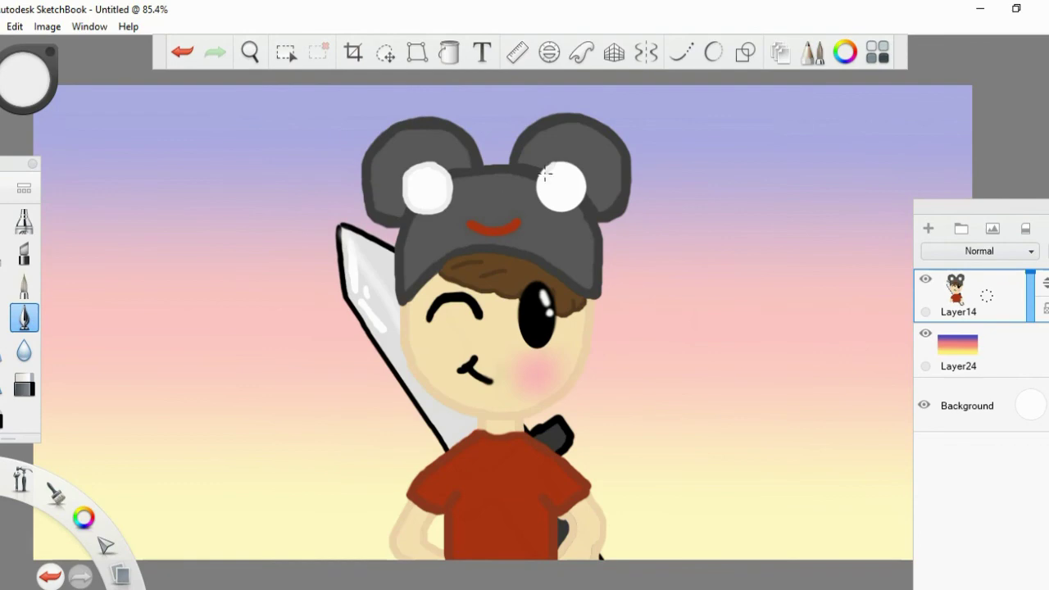
{"action": "scroll", "coordinate": [476, 131], "scroll_direction": "up", "scroll_amount": 5}
{"action": "scroll", "coordinate": [574, 220], "scroll_direction": "down", "scroll_amount": 5}
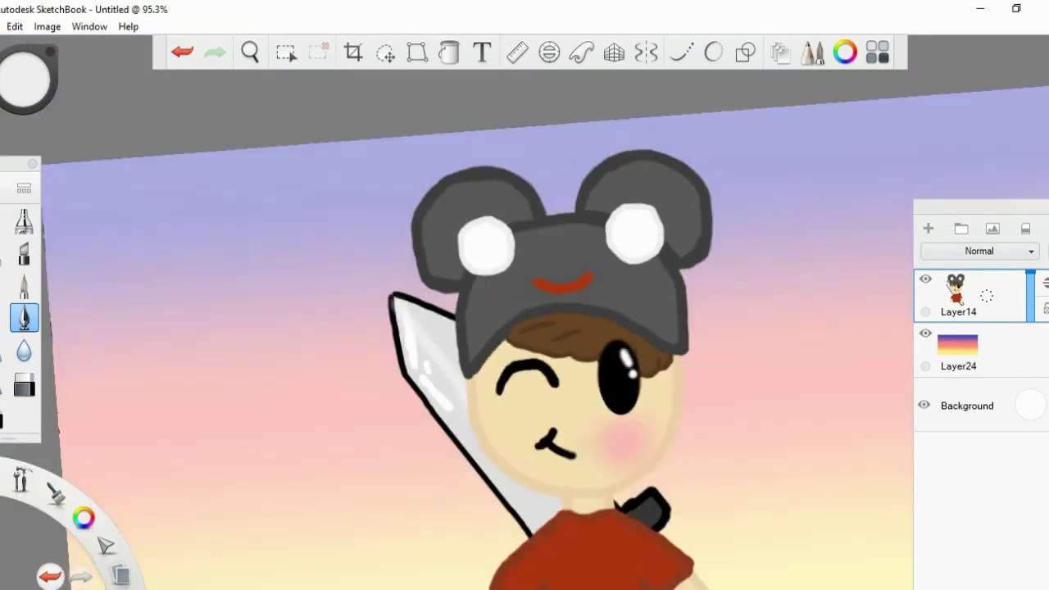
- Add a text layer with the artist's social media handle in black Bahnschrift SemiBold, size 36
{"action": "left_click", "coordinate": [482, 52]}
{"action": "key", "text": "alt+Down"}
{"action": "key", "text": "Escape"}
{"action": "key", "text": "alt+Down"}
{"action": "key", "text": "Return"}
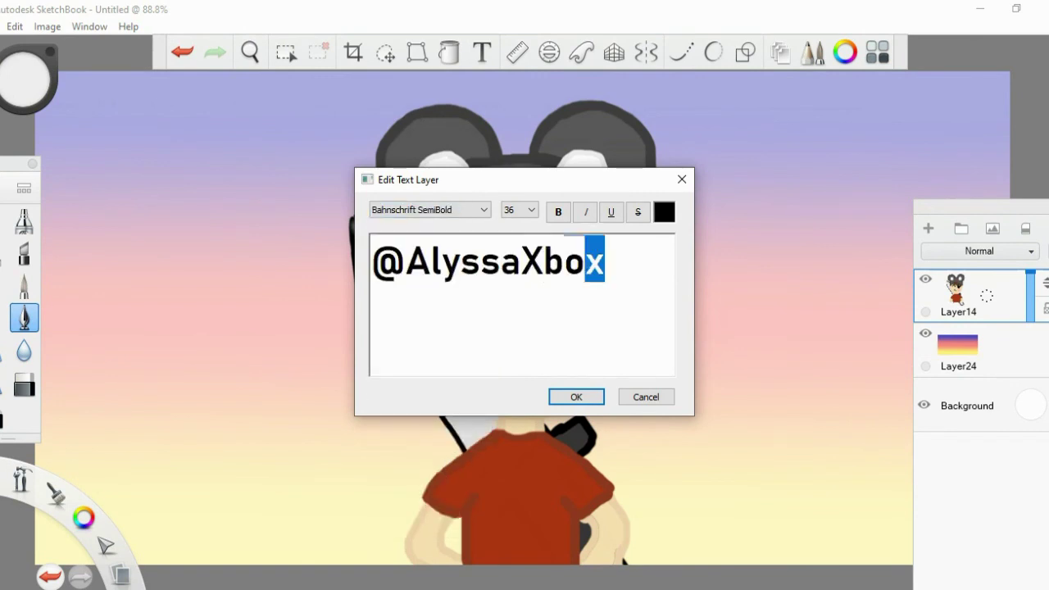
{"action": "key", "text": "ctrl+a"}
{"action": "key", "text": "Tab"}
{"action": "key", "text": "space"}
{"action": "key", "text": "Return"}
{"action": "key", "text": "Return"}
- Shrink the handle text, place it near the canvas's lower edge by the shirt hem, and lower its layer opacity
{"action": "left_click", "coordinate": [386, 52]}
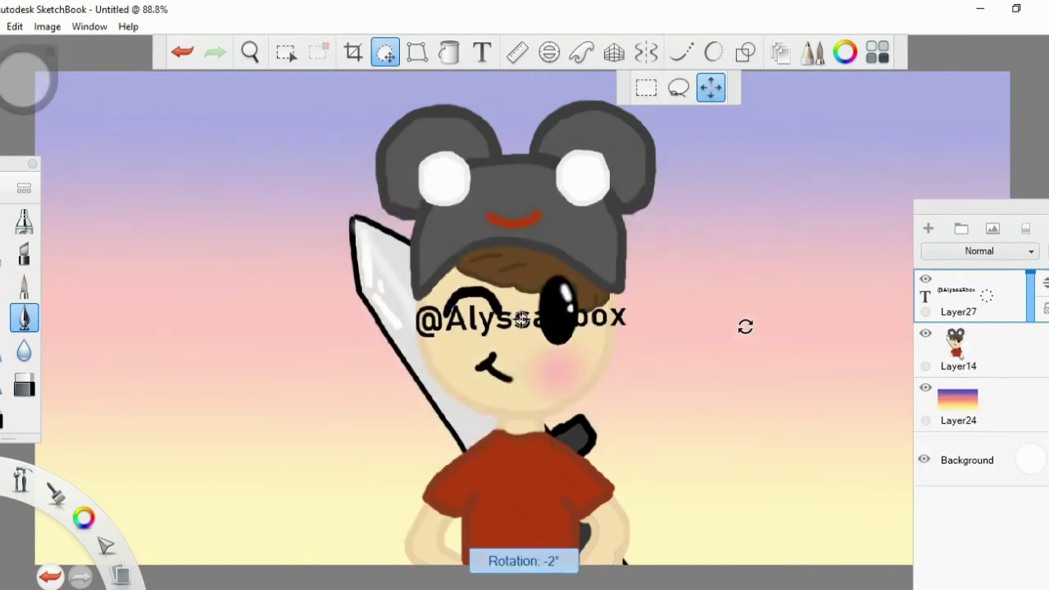
{"action": "left_click_drag", "start_coordinate": [703, 361], "coordinate": [698, 574]}
{"action": "left_click_drag", "start_coordinate": [1031, 283], "coordinate": [1031, 311]}
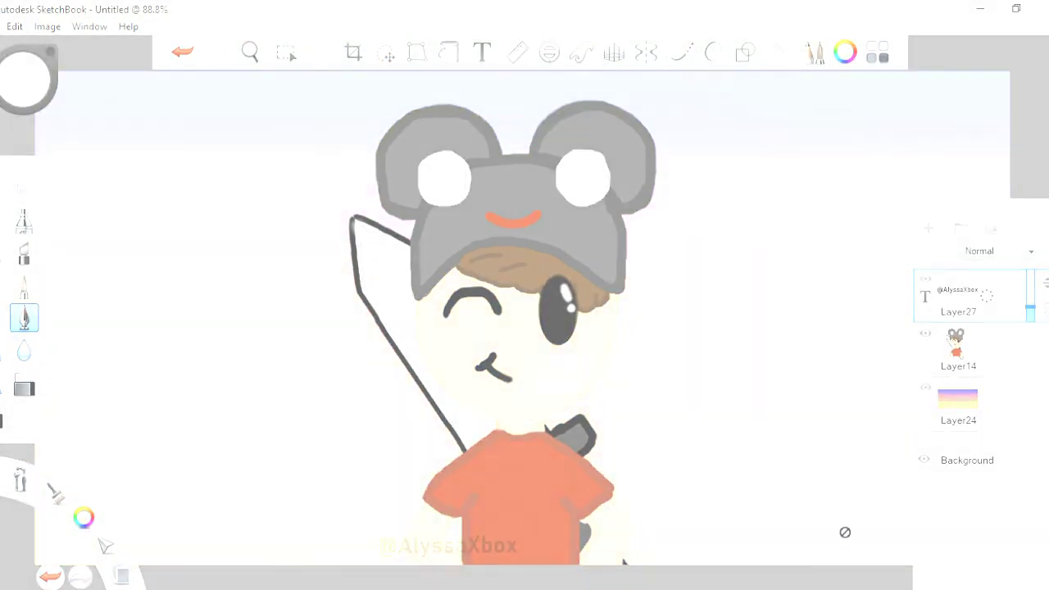